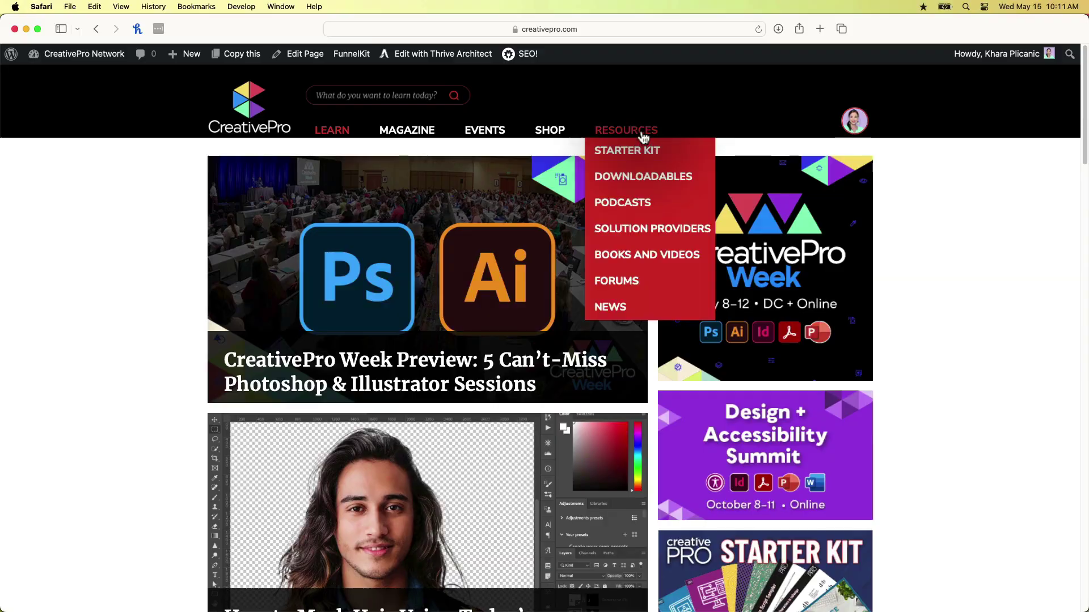
# - Go from CreativePro's templates and downloadables page to the Generative Fill Action Set download
pyautogui.click(673, 179)
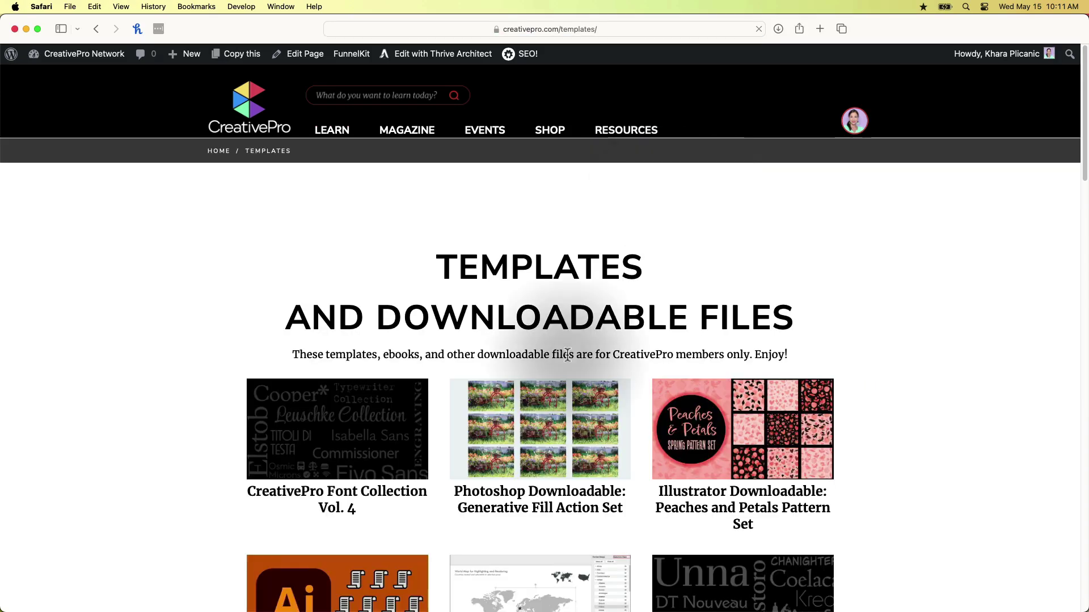
pyautogui.scroll(-5, 568, 358)
pyautogui.click(566, 354)
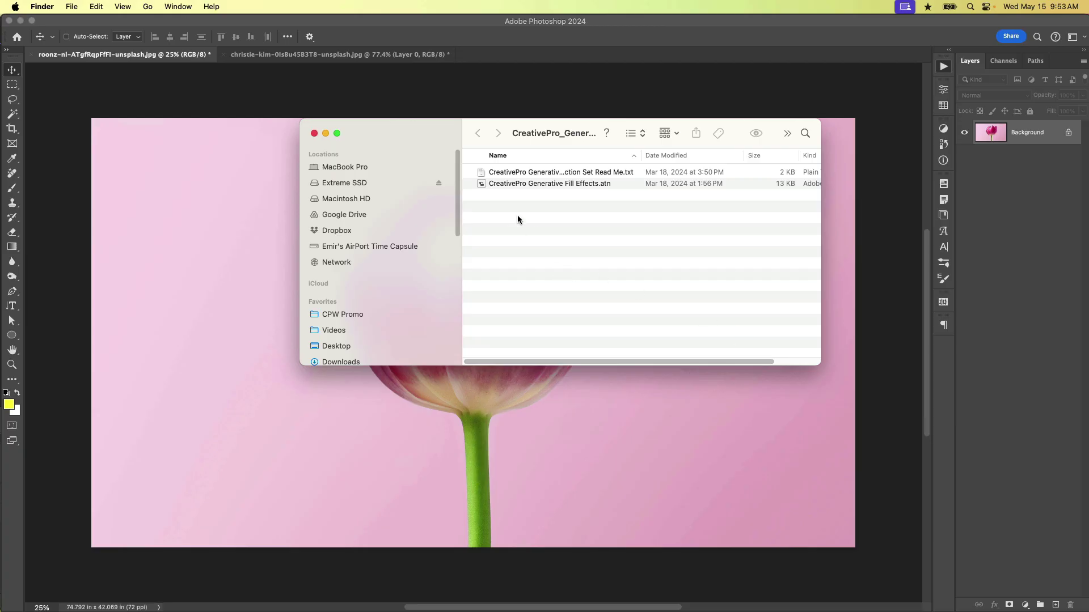
# - Select the CreativePro Generative Fill Effects.atn file in the Finder folder
pyautogui.click(503, 184)
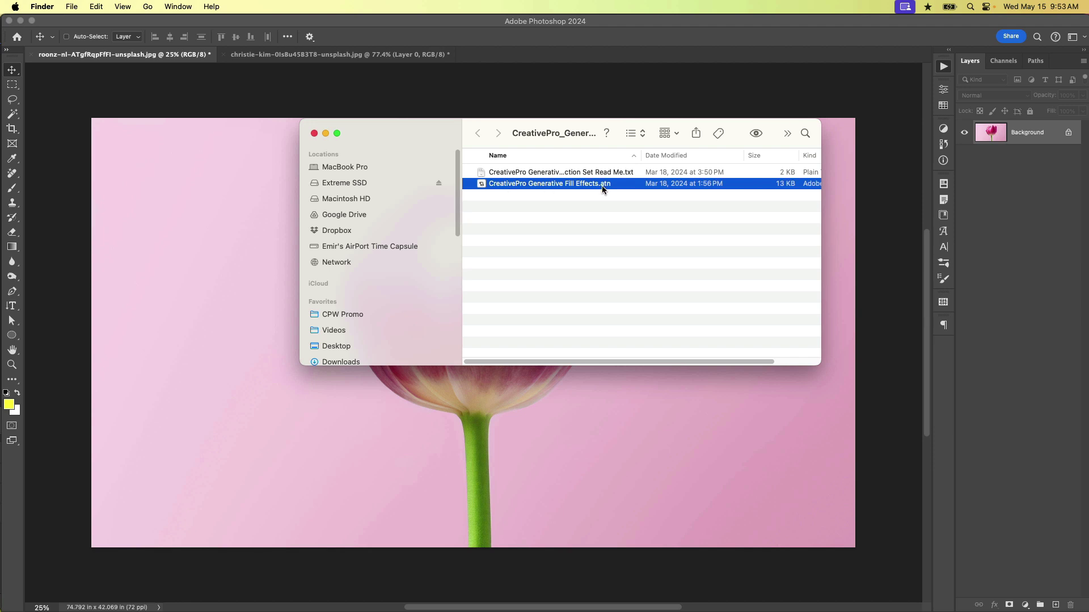
# - Load the CreativePro Generative Fill Effects action set into the Actions panel via Load Actions
pyautogui.doubleClick(571, 183)
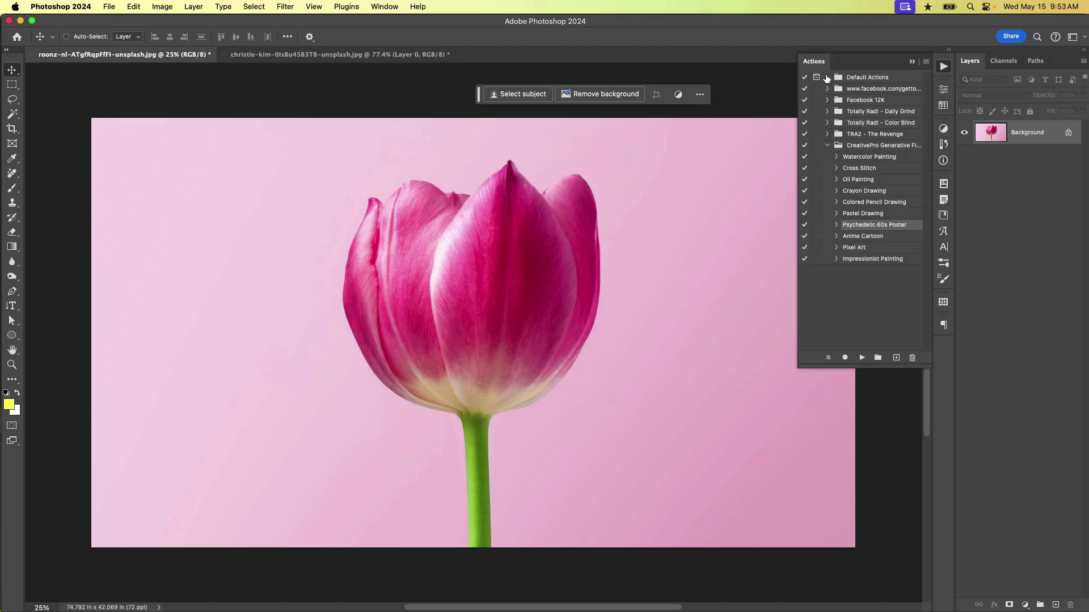
pyautogui.click(391, 9)
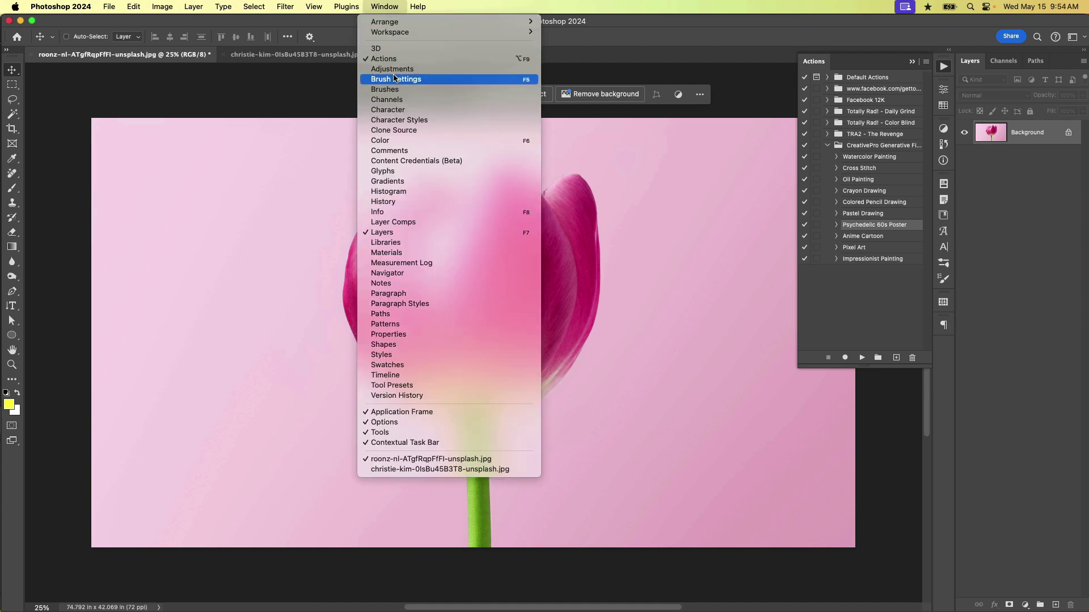
pyautogui.click(926, 62)
pyautogui.click(926, 62)
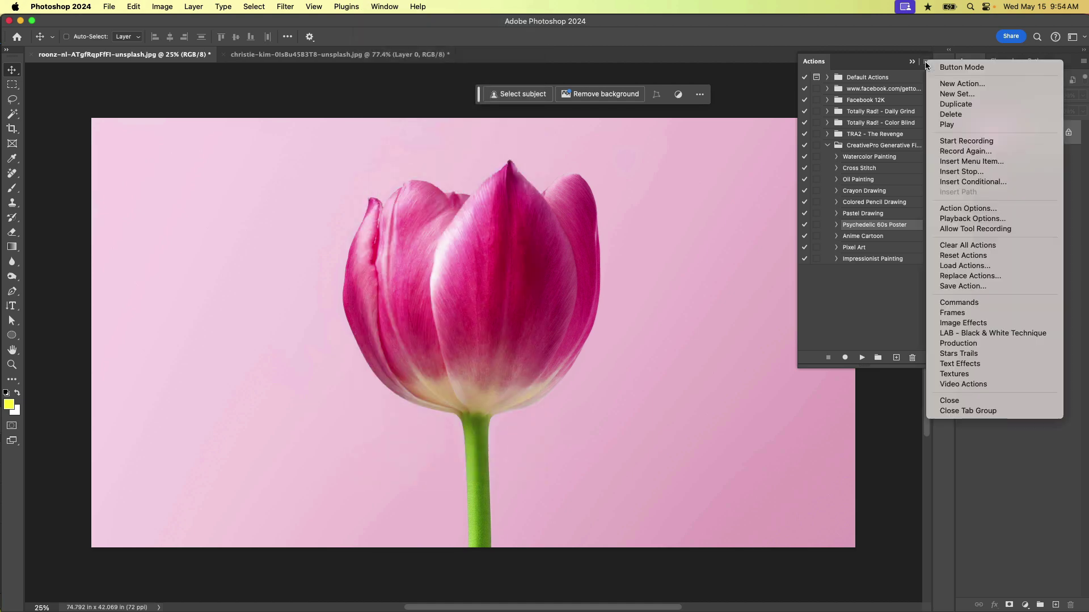
pyautogui.click(1008, 266)
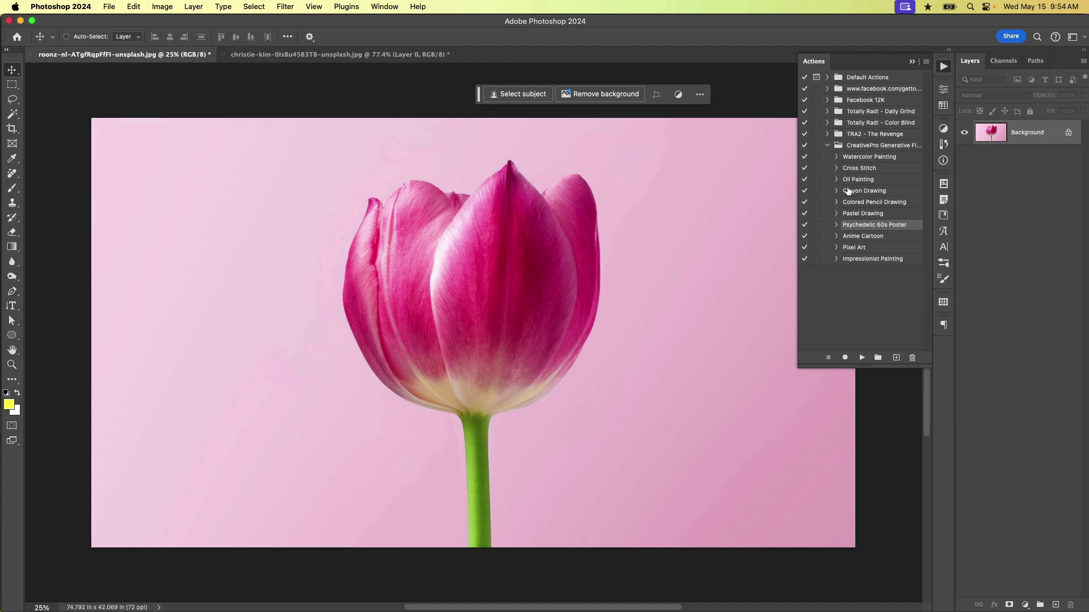
# - Run Watercolor Painting on the tulip, compare the three variations, and keep the second
pyautogui.click(840, 161)
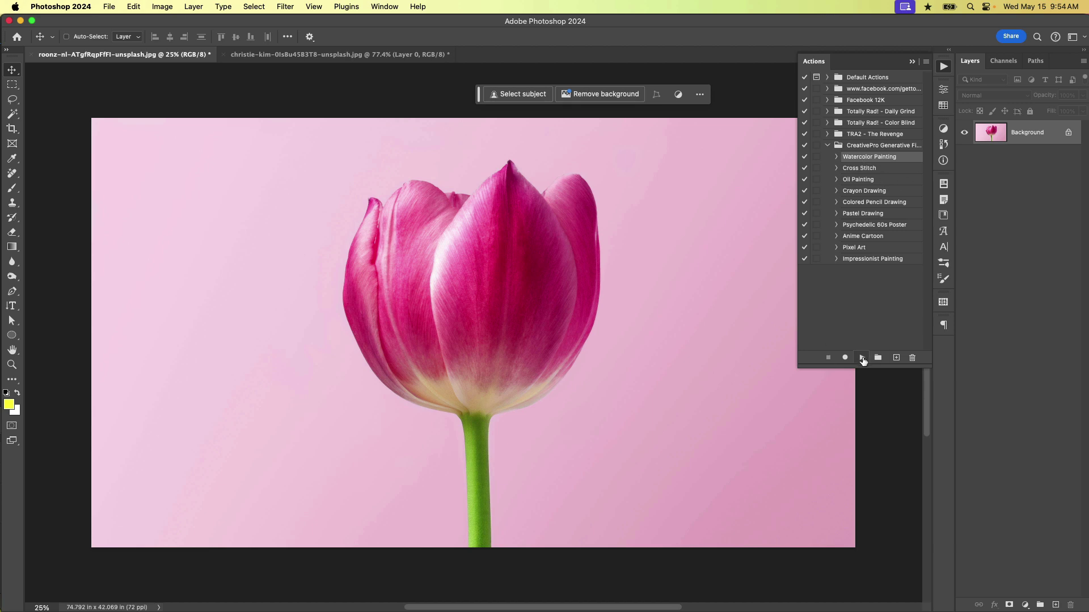
pyautogui.click(862, 359)
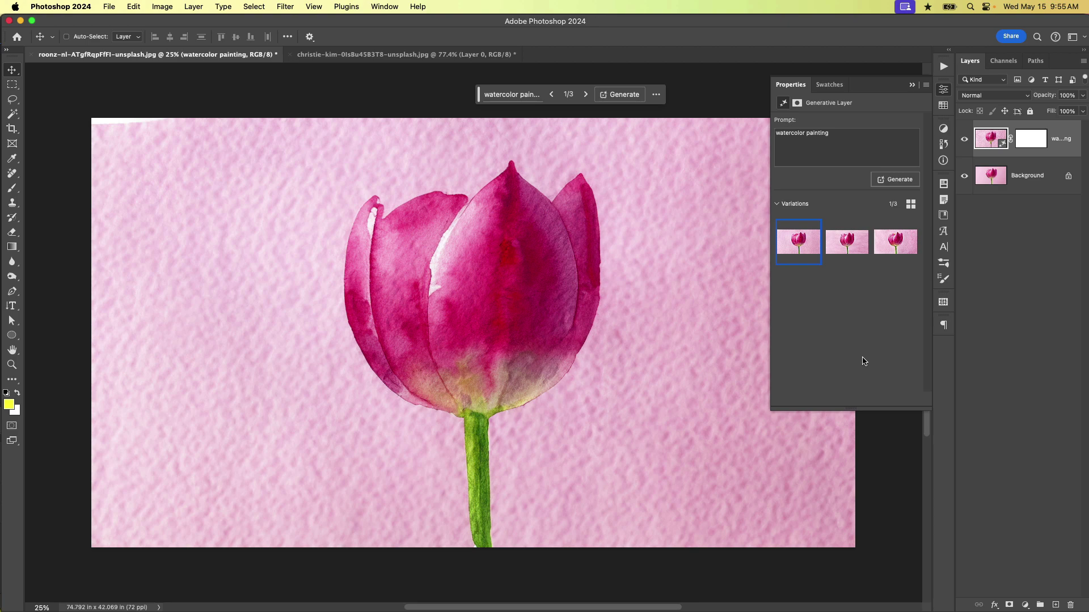
pyautogui.click(853, 256)
pyautogui.click(895, 245)
pyautogui.click(849, 244)
pyautogui.click(810, 243)
pyautogui.click(847, 242)
pyautogui.scroll(2, 488, 280)
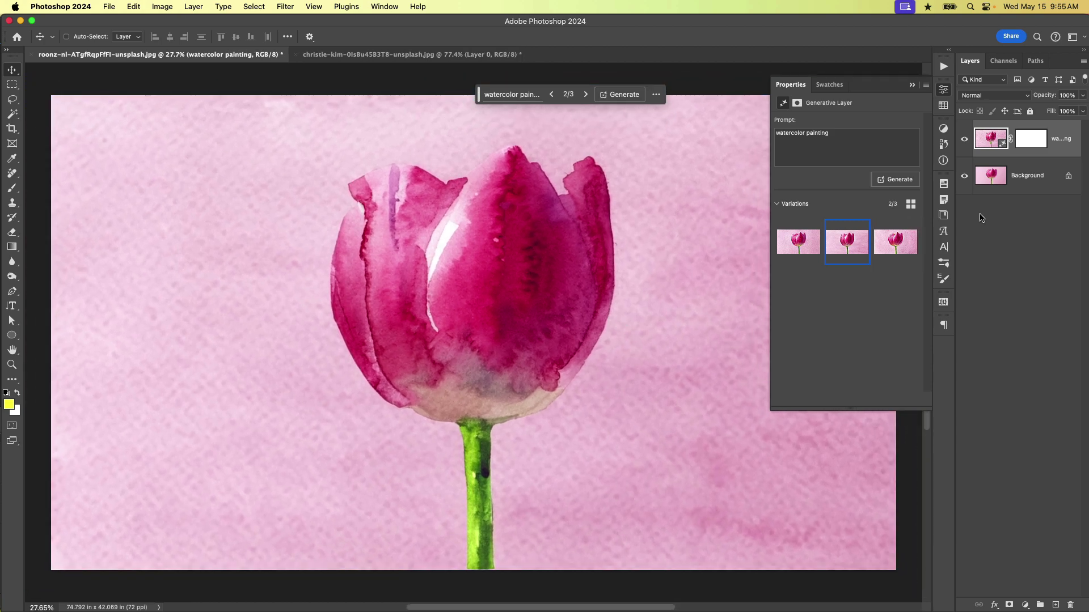
# - Delete the watercolor layer and switch the Actions panel to Button Mode
pyautogui.press('BackSpace')
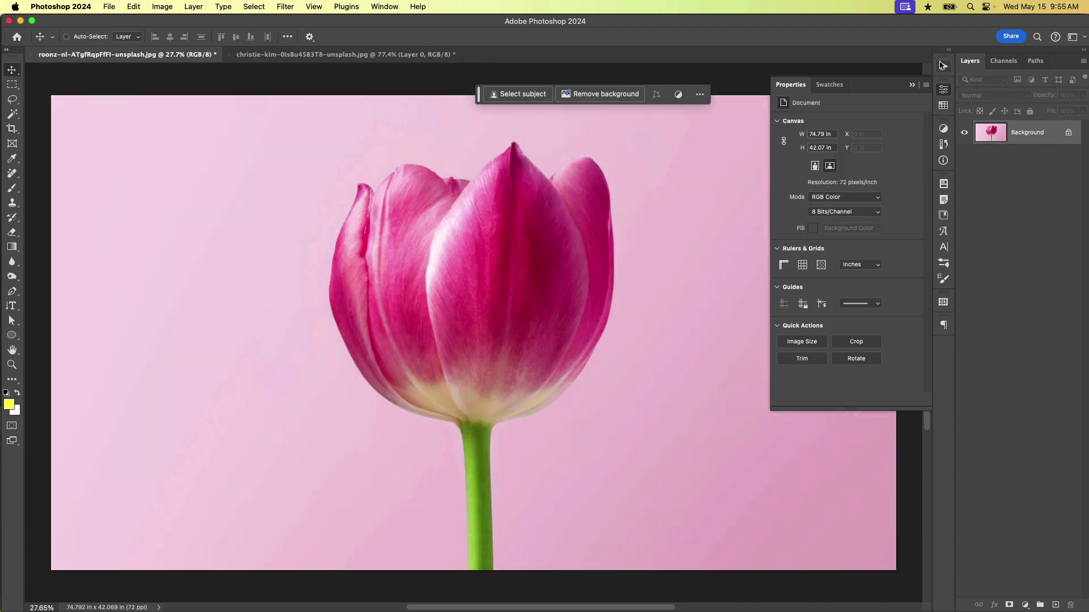
pyautogui.click(943, 66)
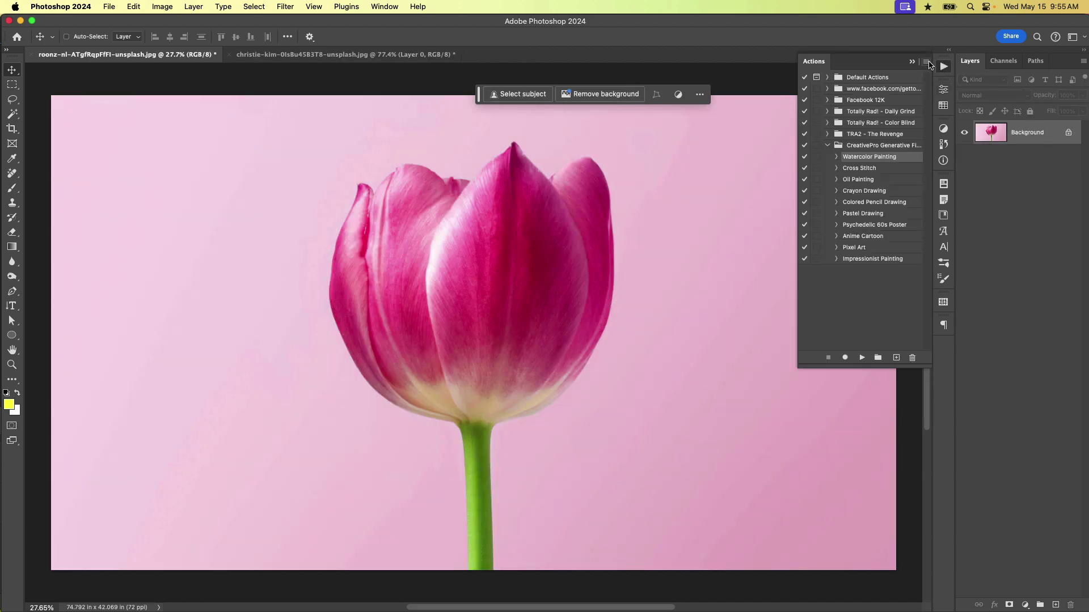
pyautogui.click(926, 63)
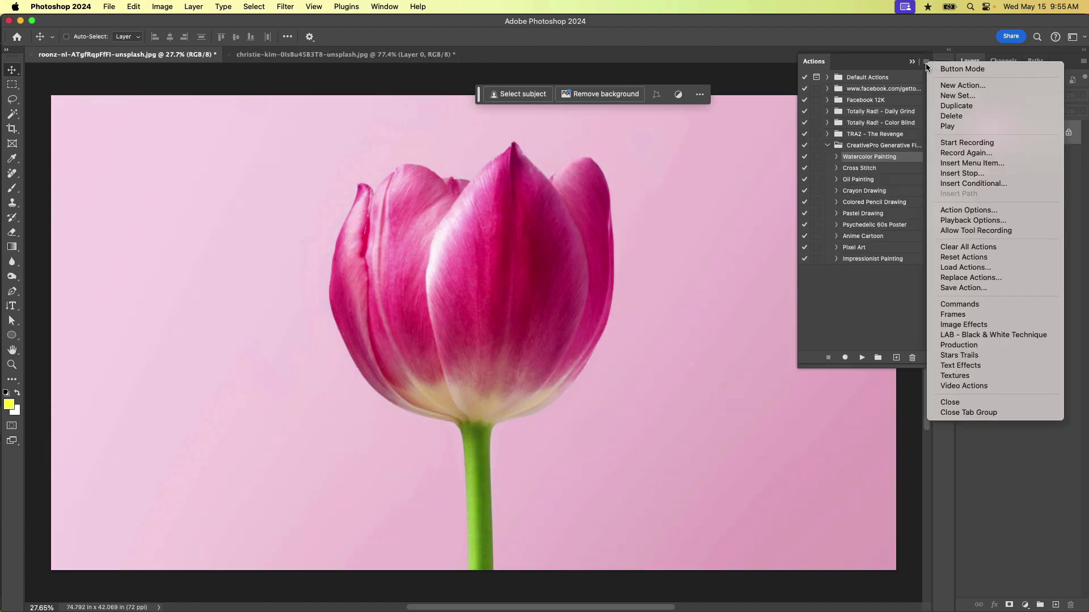
pyautogui.click(964, 68)
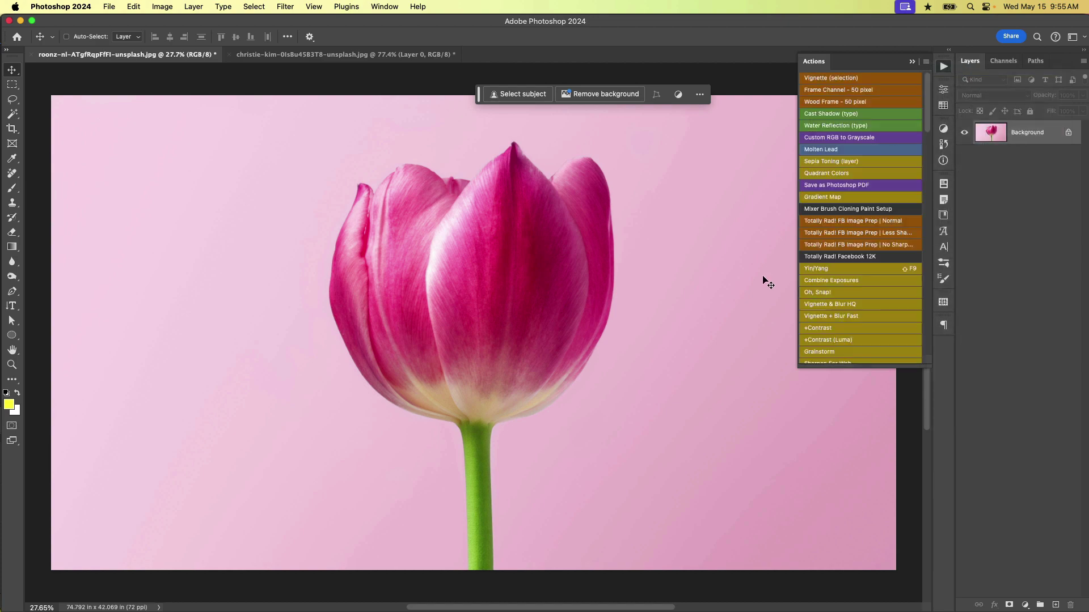
pyautogui.hscroll(2, 766, 284)
pyautogui.scroll(-15, 862, 233)
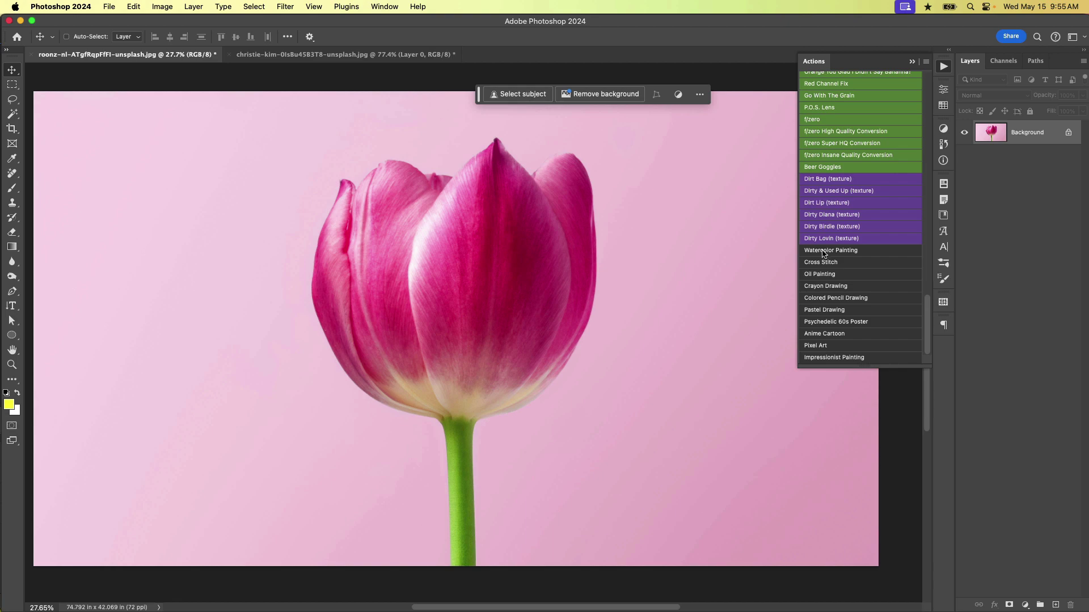
# - Run the Watercolor Painting button, preview the first variation, then delete that layer
pyautogui.click(824, 252)
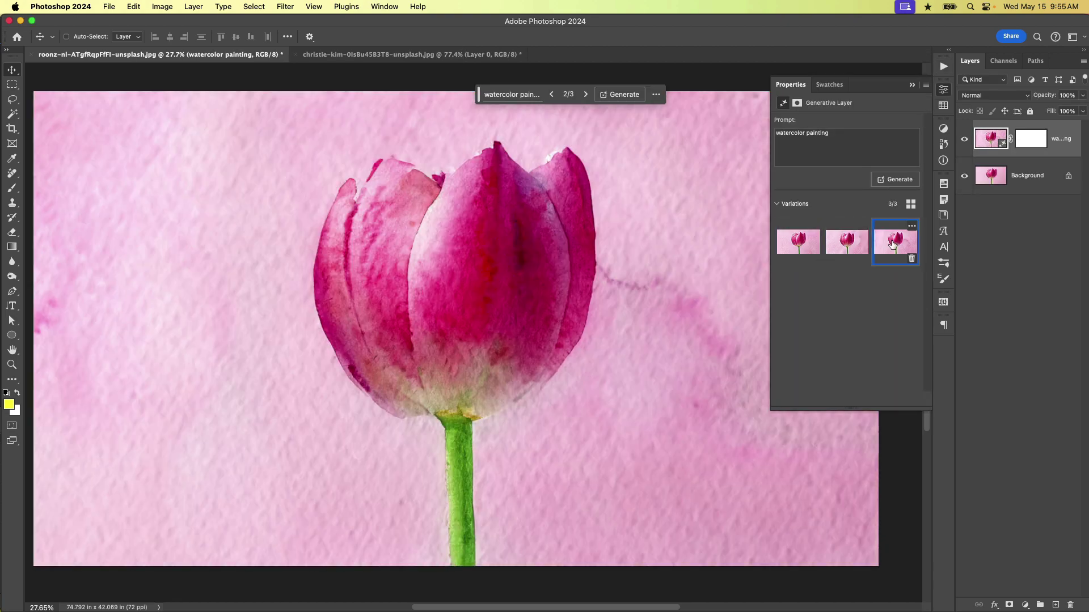
pyautogui.click(791, 246)
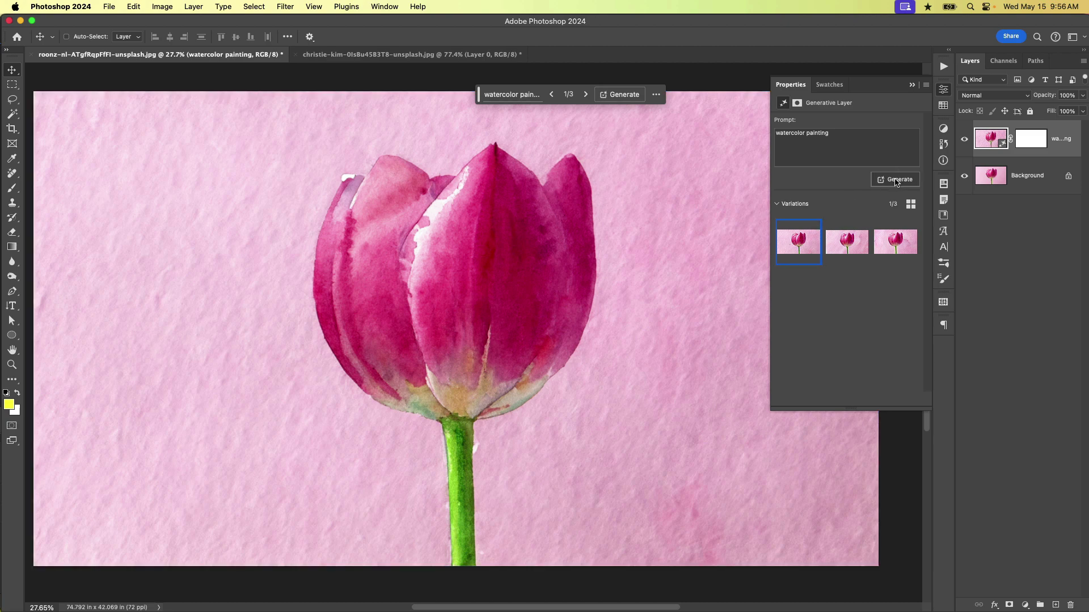
pyautogui.press('BackSpace')
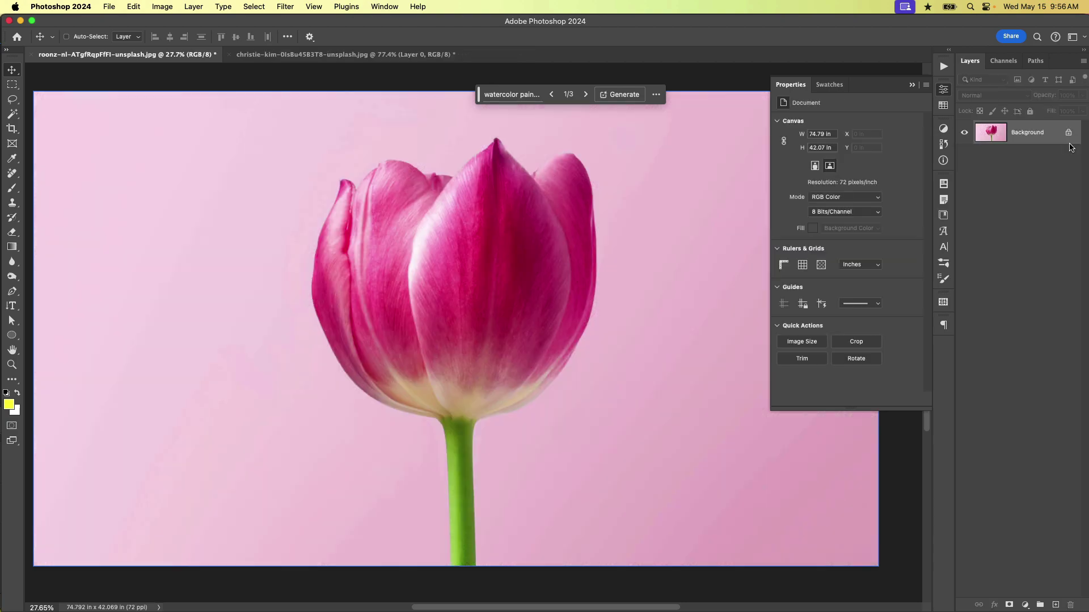
# - Turn off Button Mode and expand Watercolor Painting to reveal its Quick Mask, Fill, Generative Fill steps
pyautogui.click(943, 66)
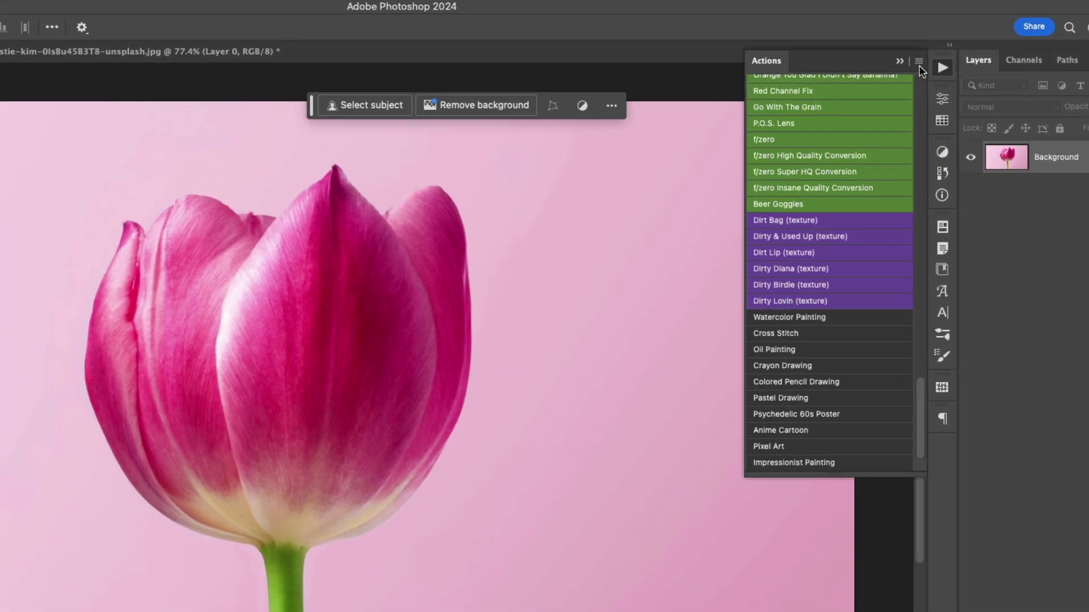
pyautogui.click(926, 62)
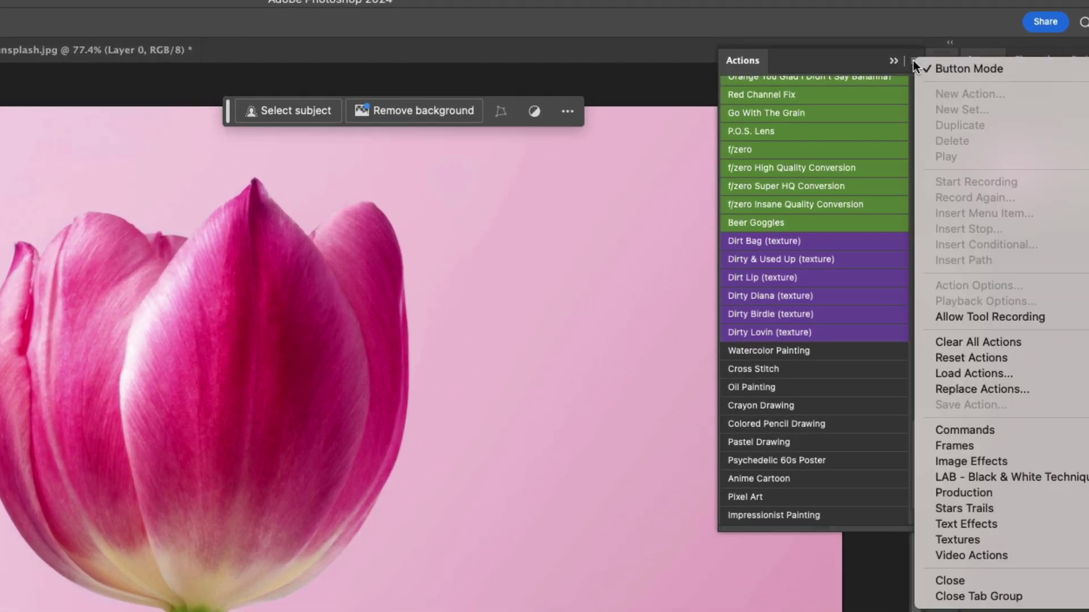
pyautogui.click(947, 69)
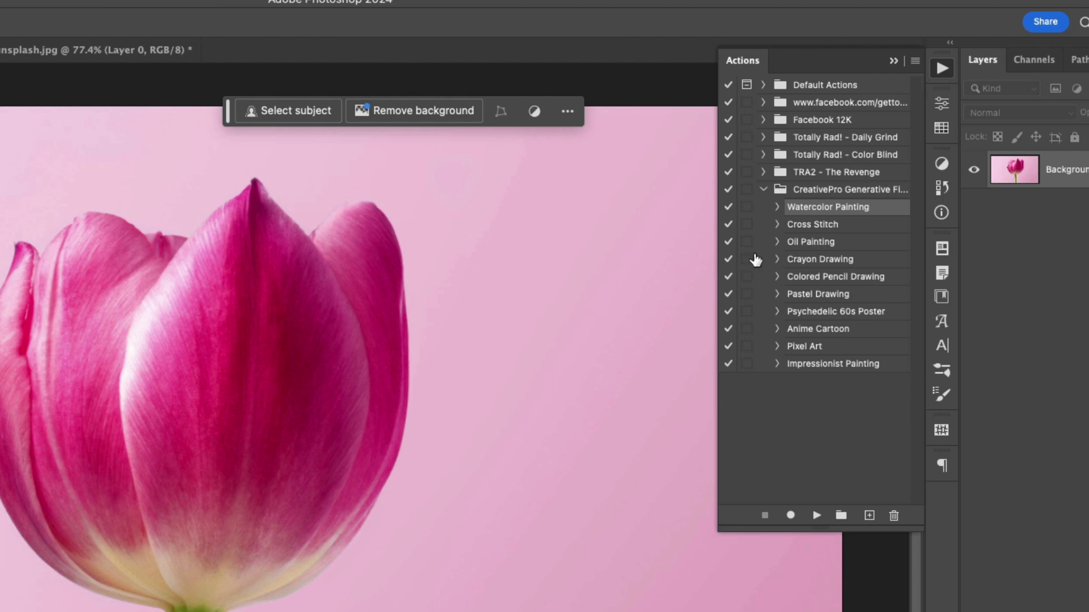
pyautogui.click(777, 207)
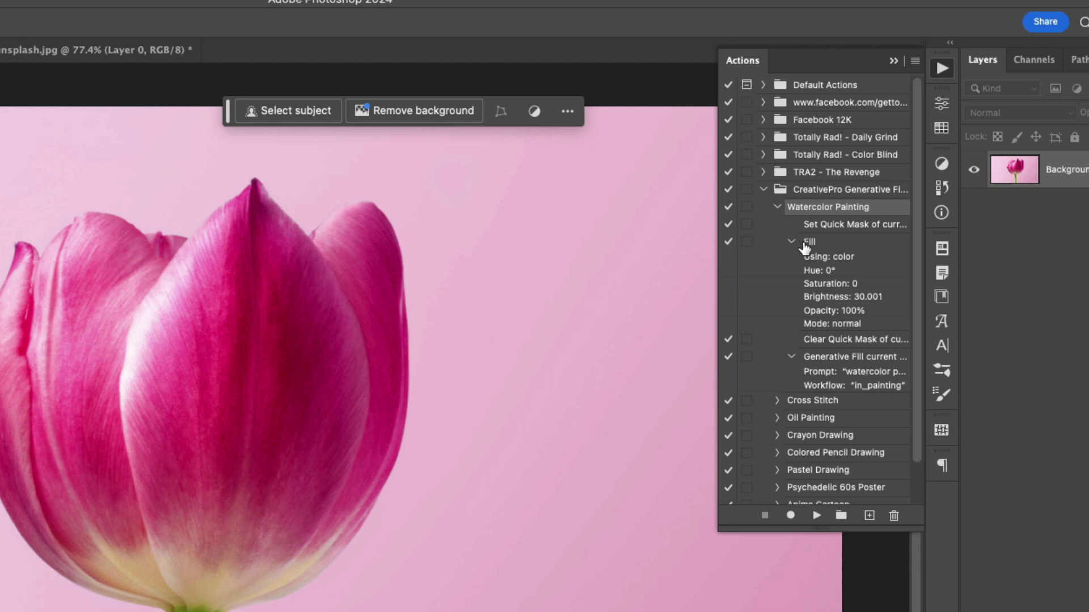
# - Make the Fill step pause for settings and rerun Watercolor Painting at 50% fill opacity
pyautogui.click(747, 242)
pyautogui.click(817, 516)
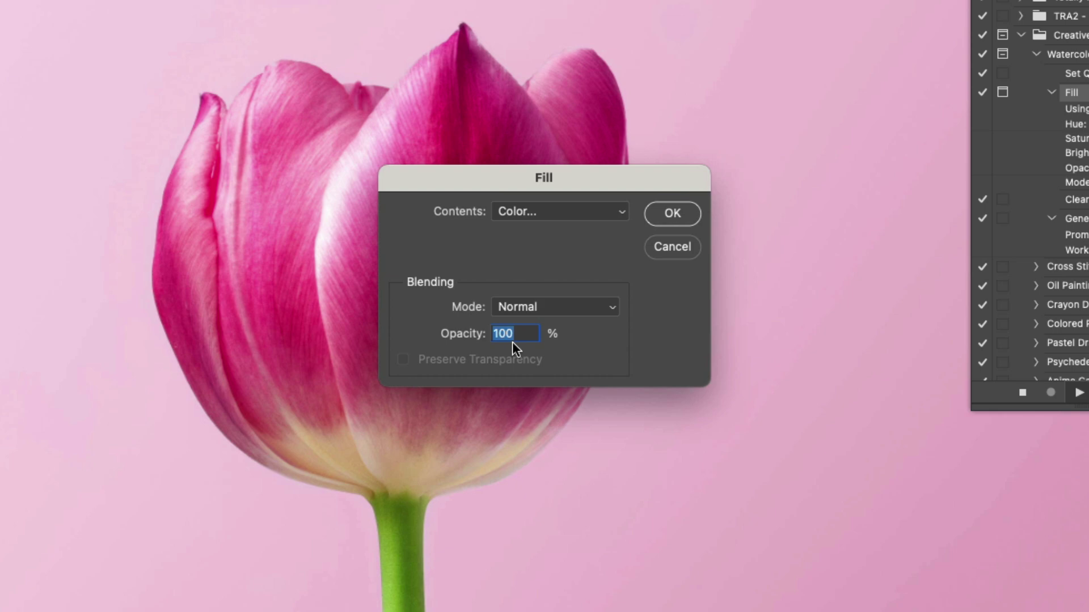
pyautogui.write('50')
pyautogui.click(675, 213)
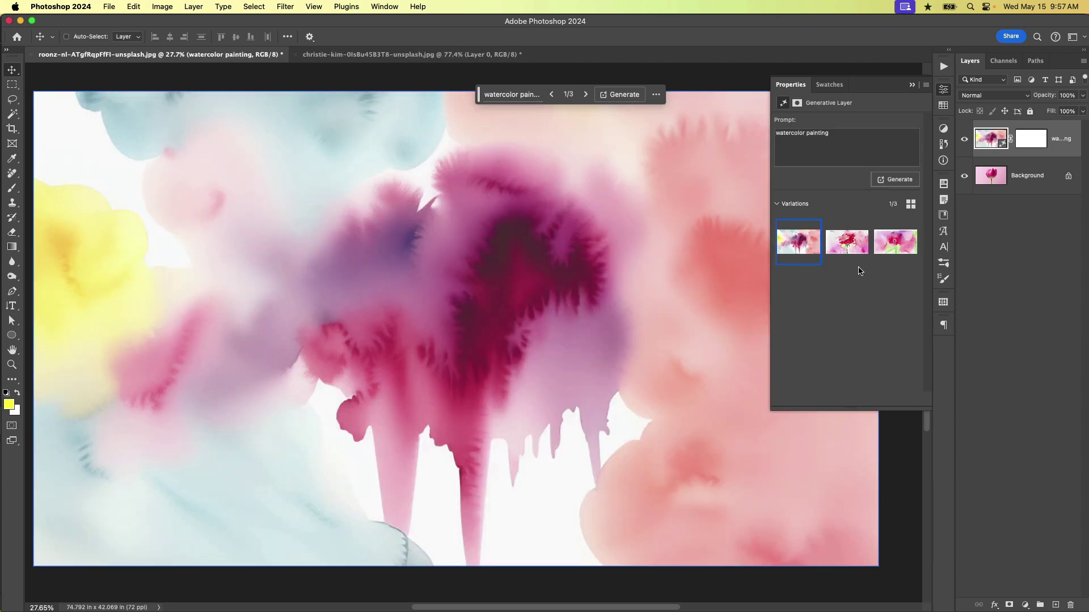
pyautogui.click(853, 245)
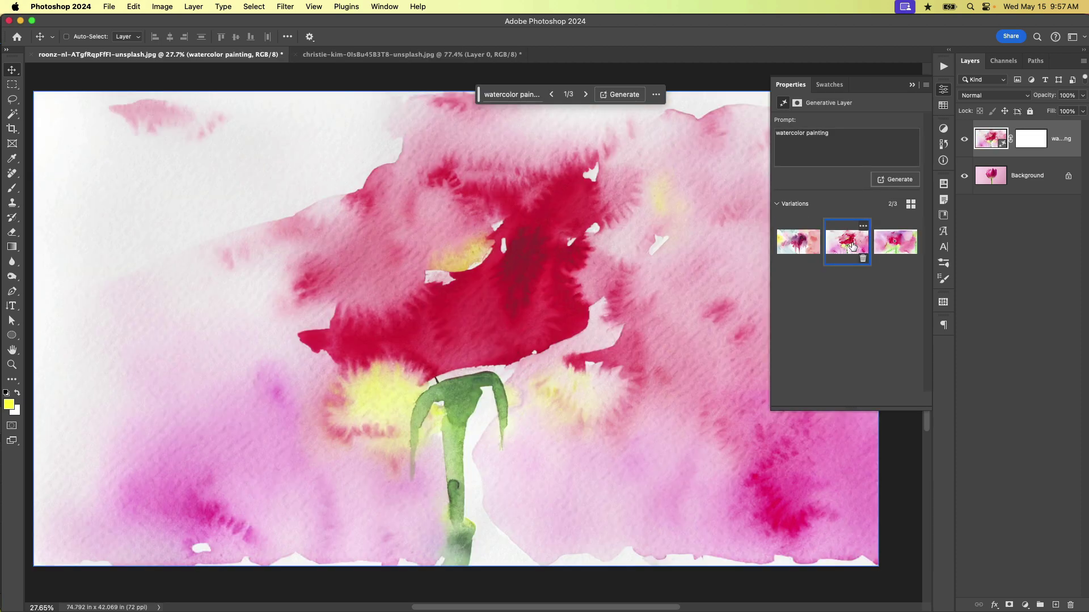
pyautogui.click(891, 243)
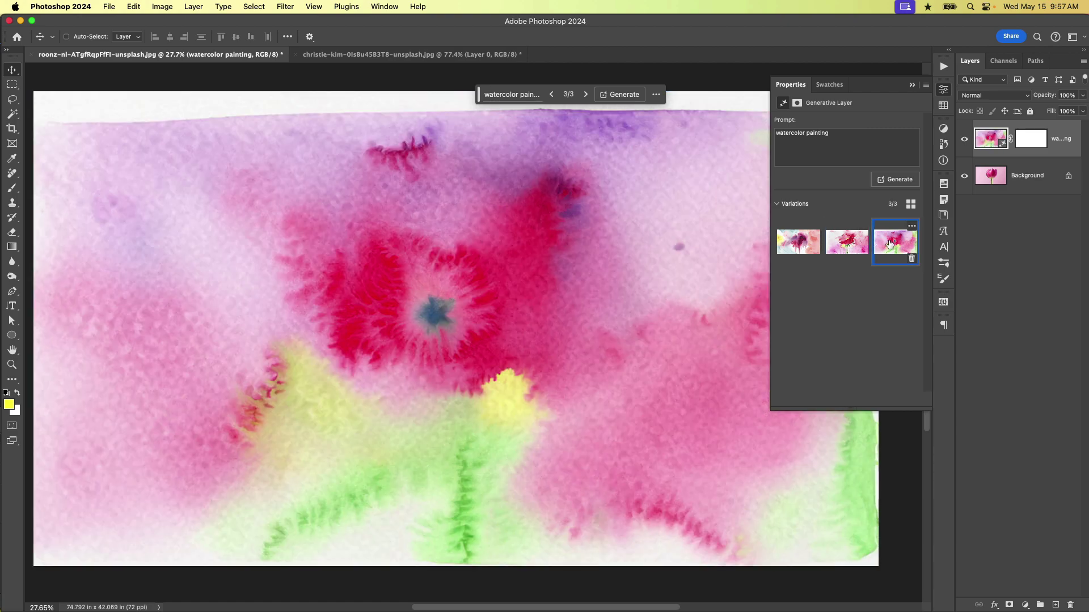
pyautogui.click(851, 244)
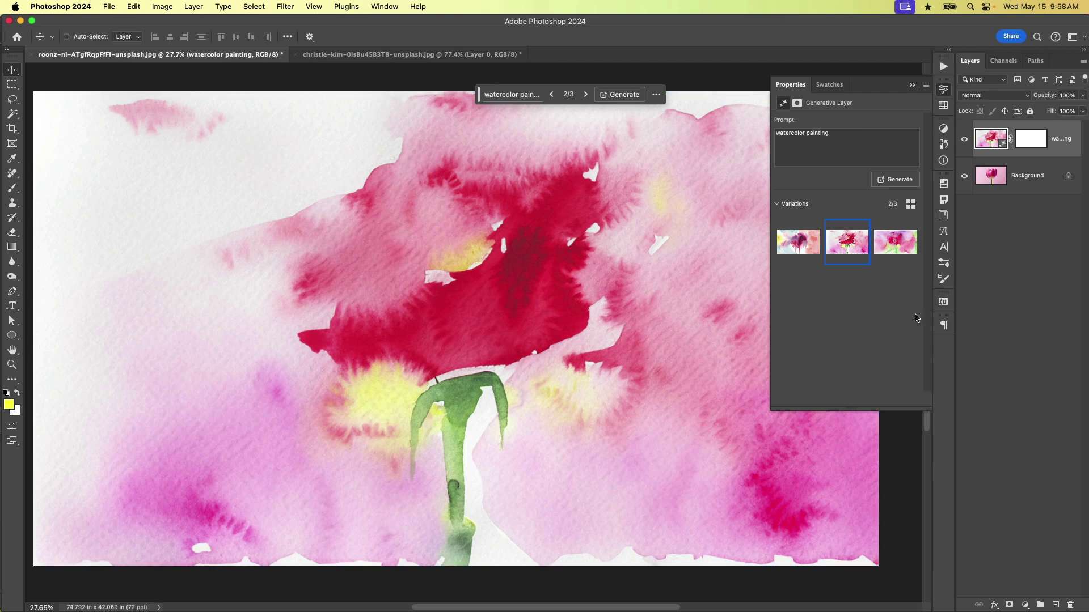
pyautogui.moveTo(815, 262)
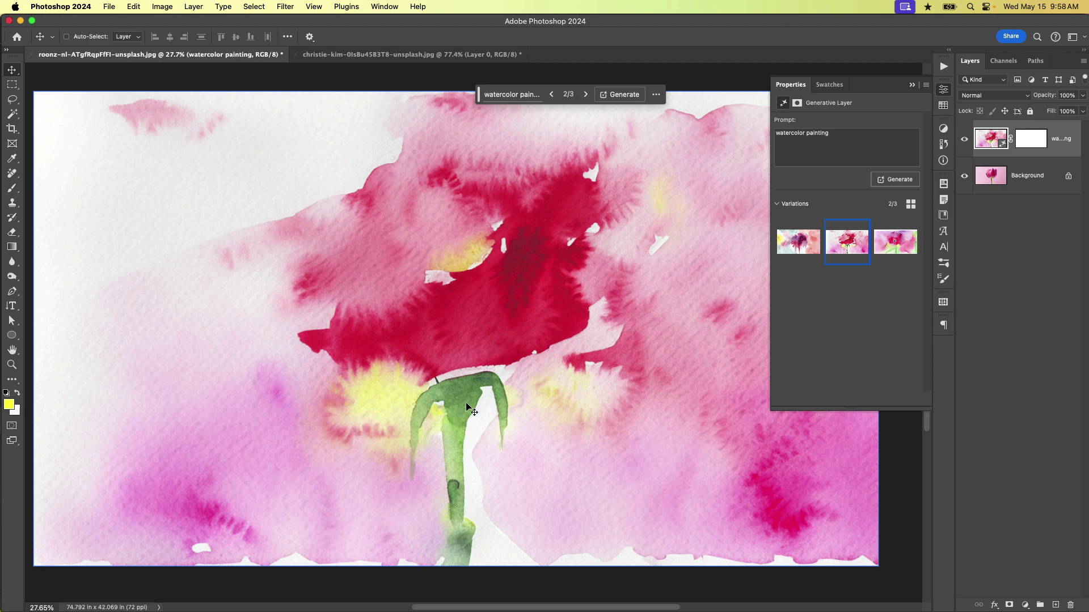
pyautogui.click(895, 243)
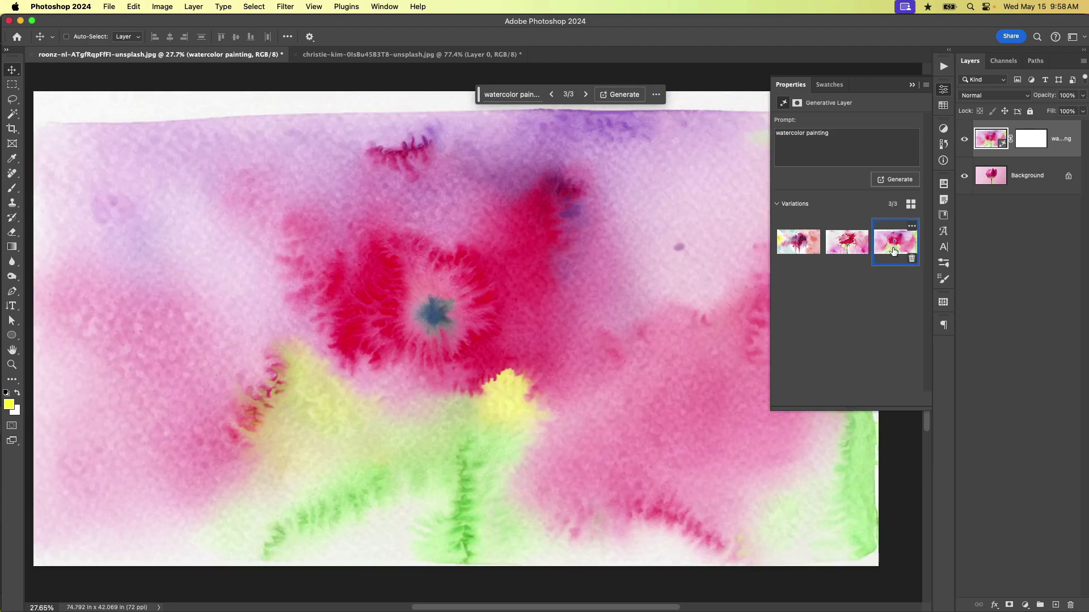
pyautogui.click(800, 243)
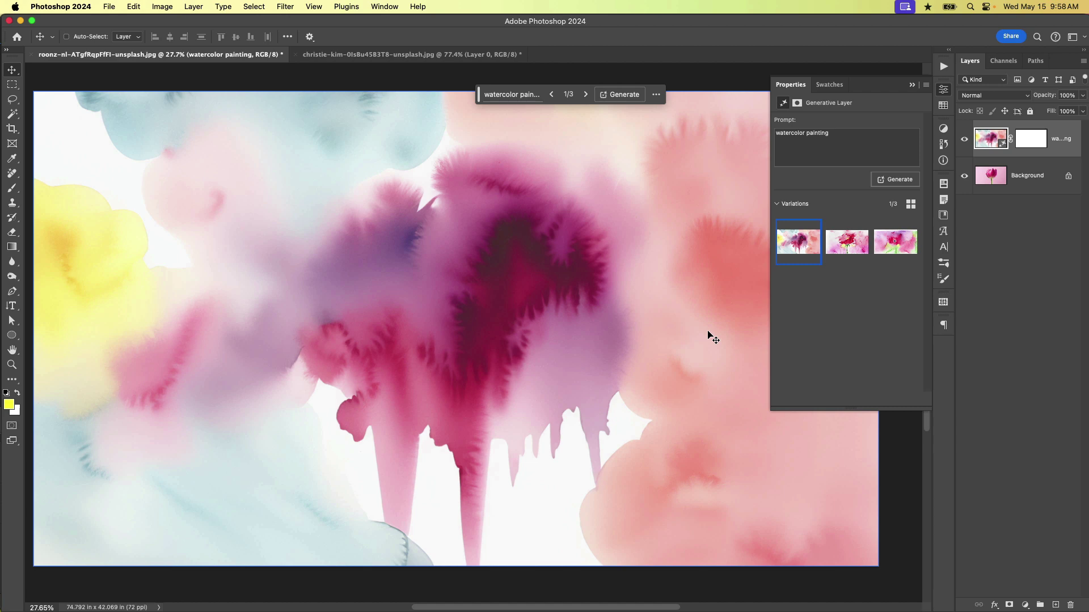
# - Discard the previous watercolor layer and rerun Watercolor Painting with 75% fill opacity
pyautogui.press('BackSpace')
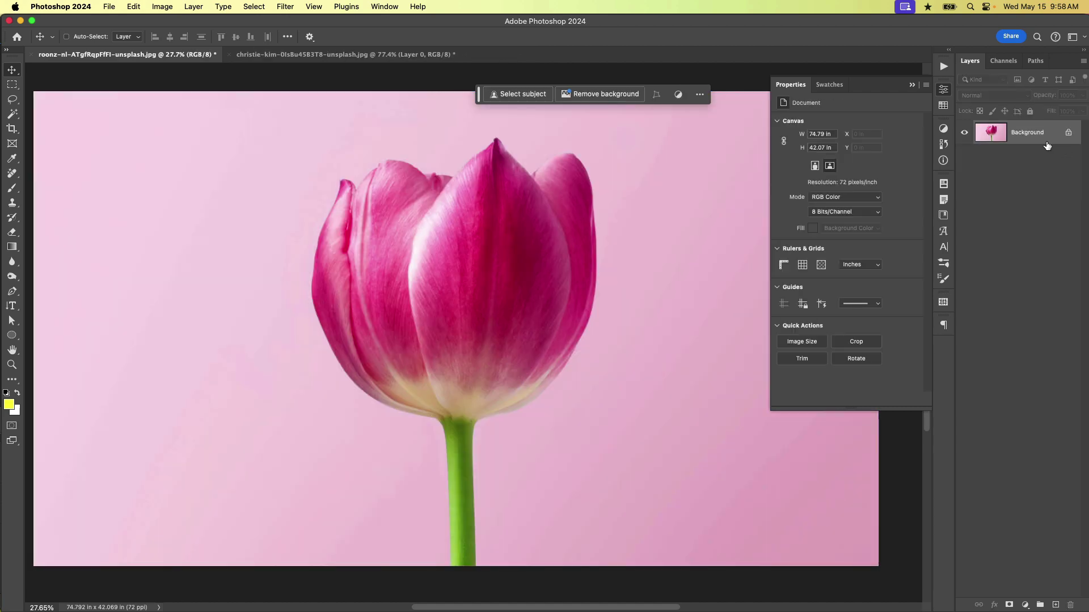
pyautogui.click(943, 66)
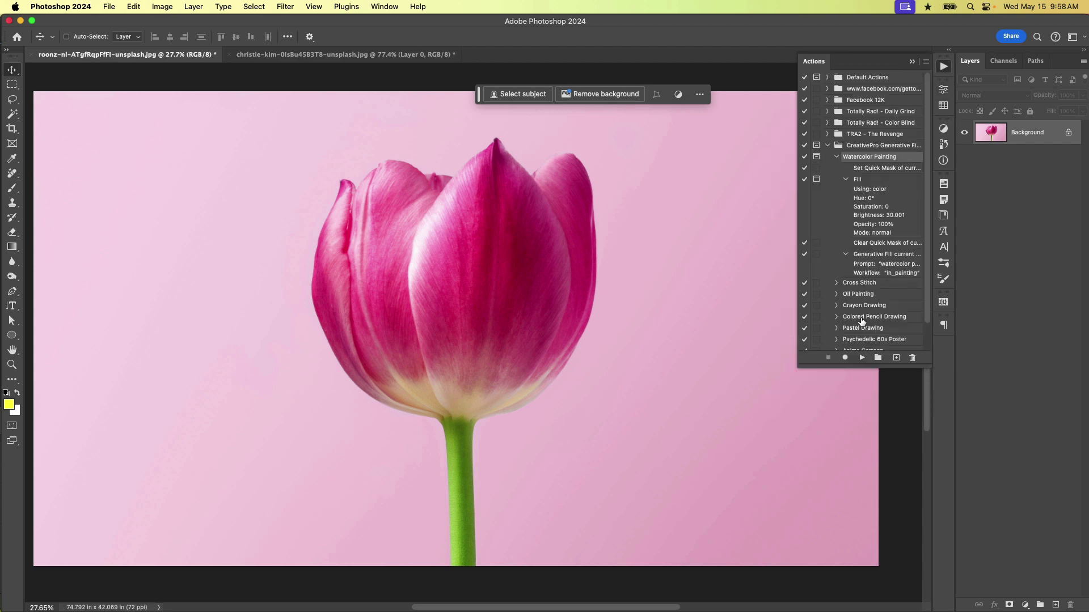
pyautogui.click(862, 358)
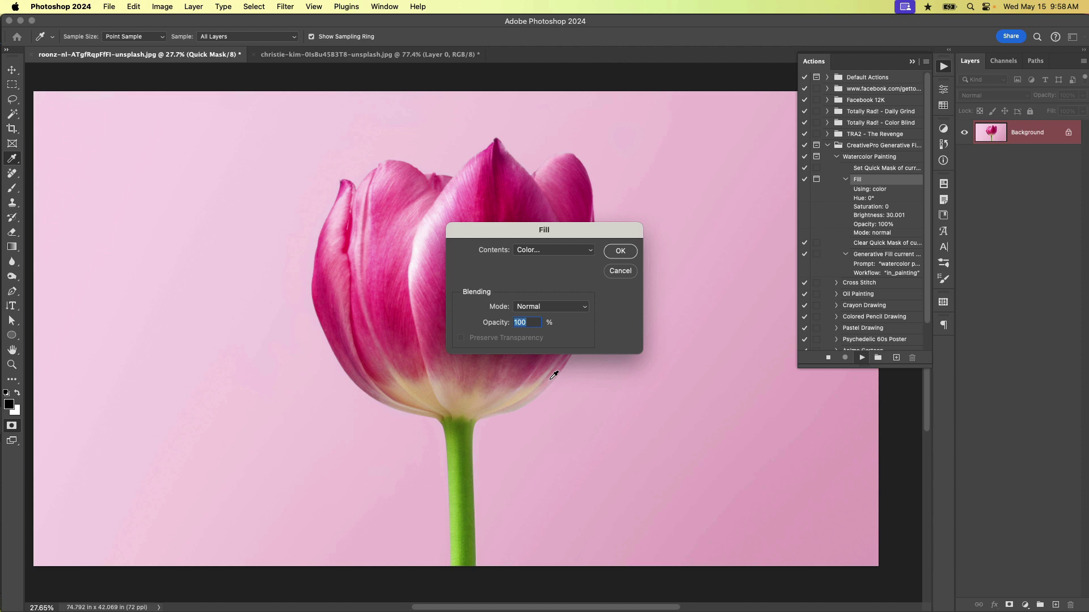
pyautogui.write('75')
pyautogui.click(624, 252)
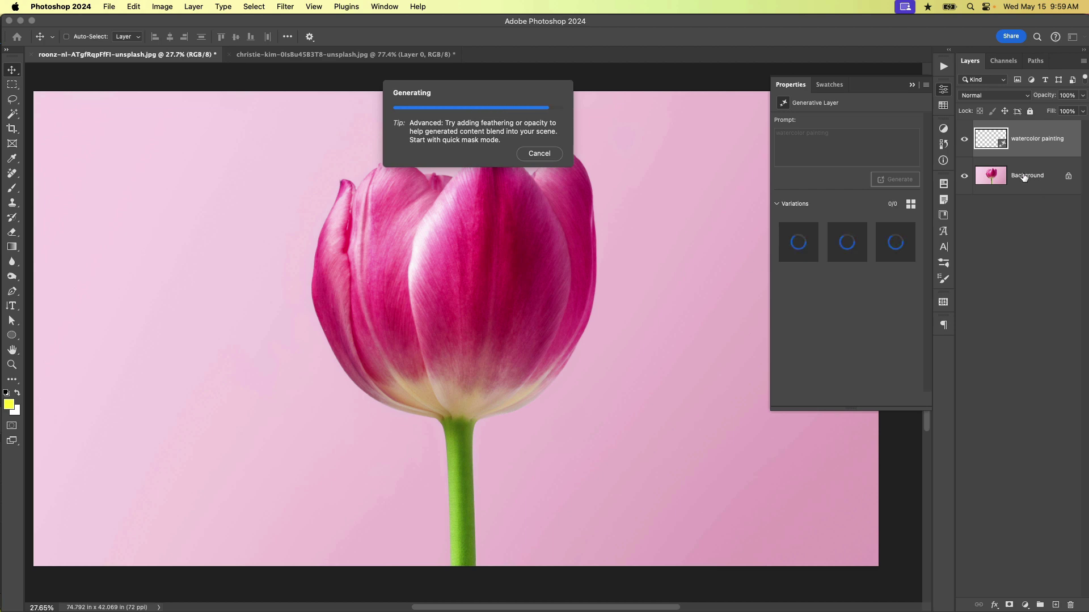
# - Show the third variation, a magenta tulip on pink wash, and reopen the Actions panel
pyautogui.click(899, 244)
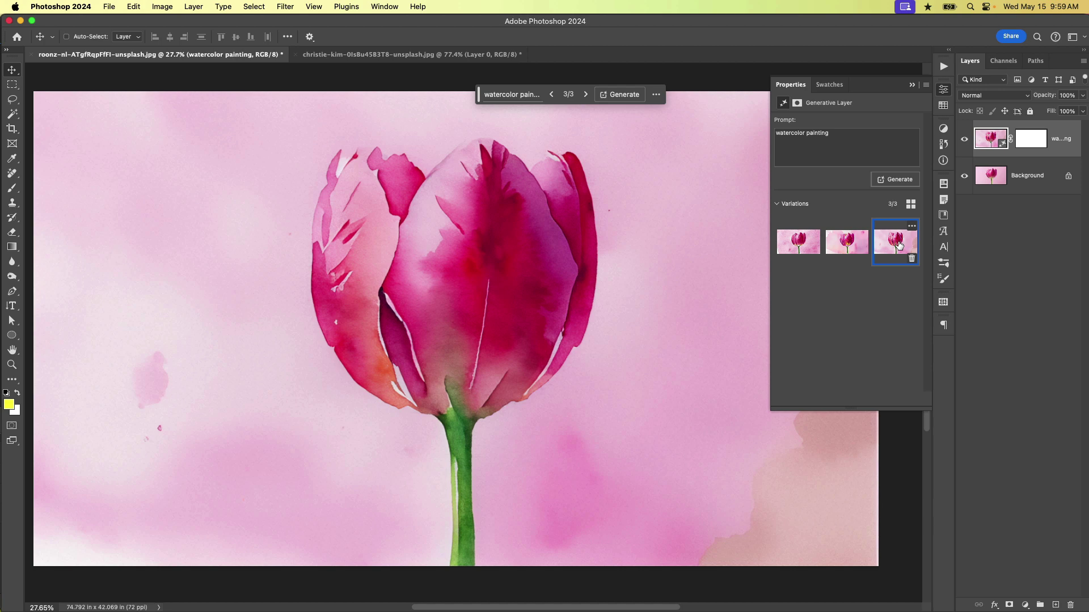
pyautogui.click(943, 67)
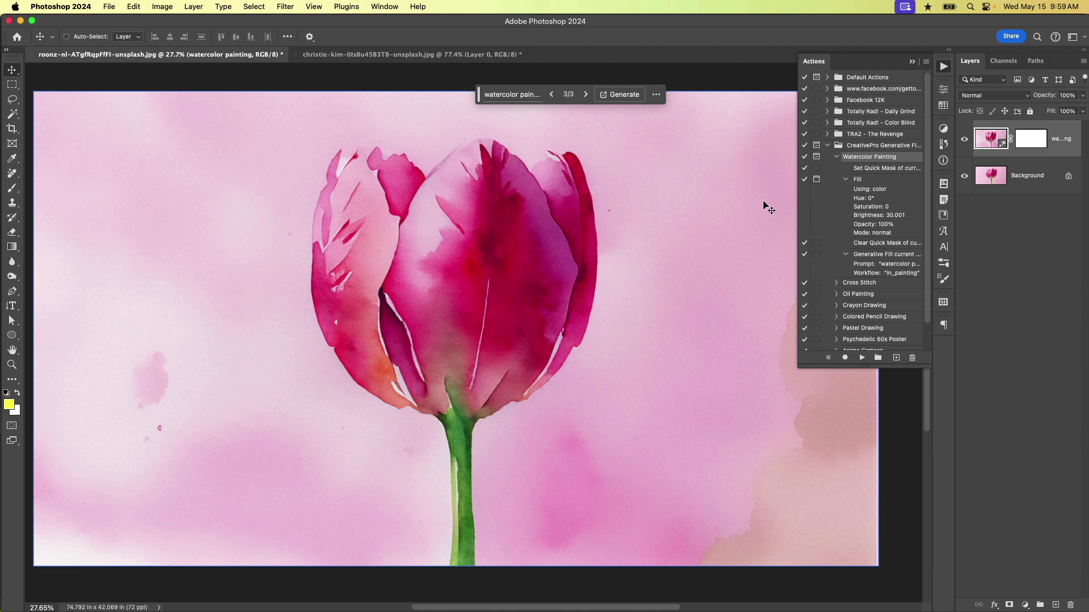
# - Stop the Fill step pausing, collapse Watercolor Painting, and delete the watercolor layer
pyautogui.click(817, 180)
pyautogui.click(846, 180)
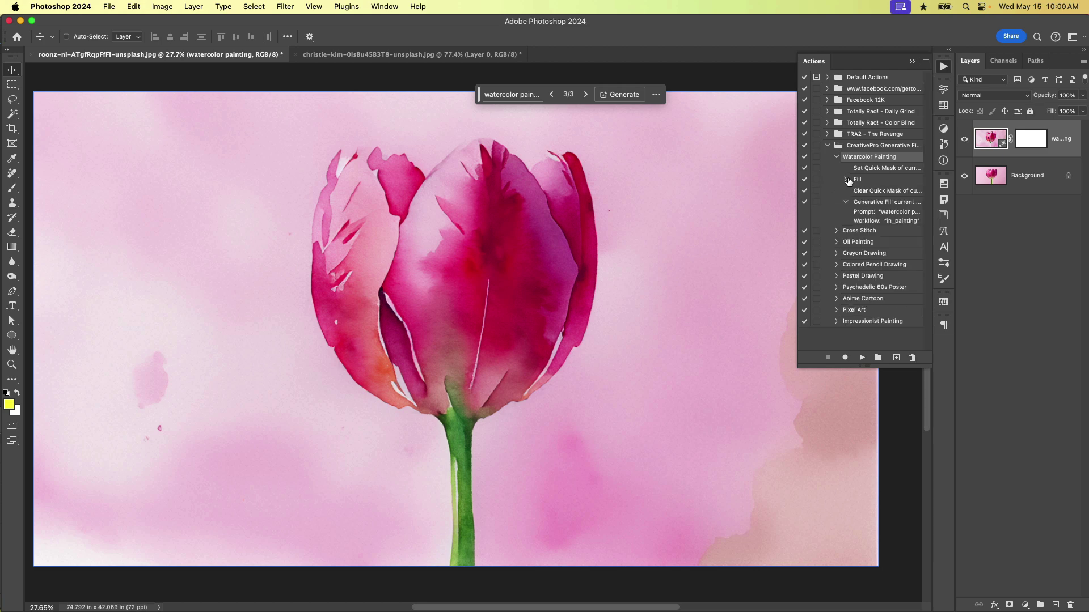
pyautogui.click(837, 160)
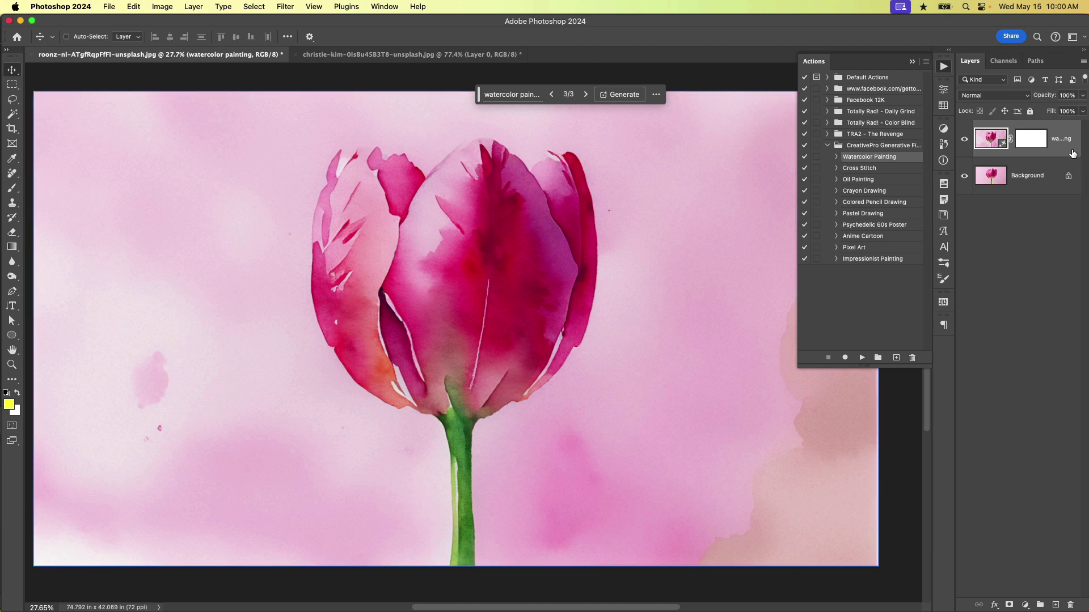
pyautogui.press('BackSpace')
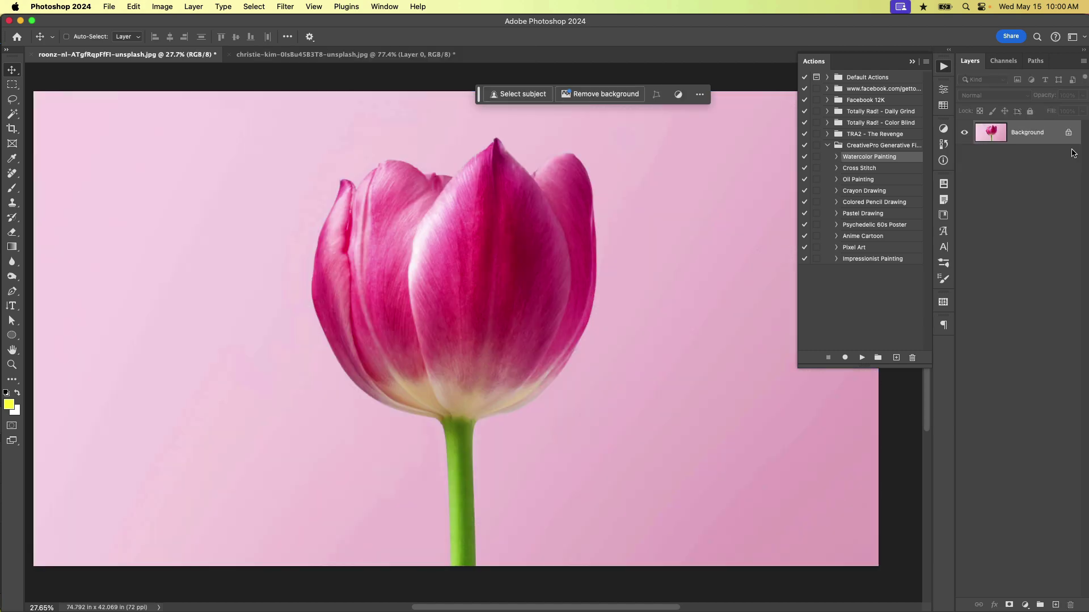
# - Run Oil Painting on the tulip, keep its first variation, then switch to the bouquet photo
pyautogui.click(860, 180)
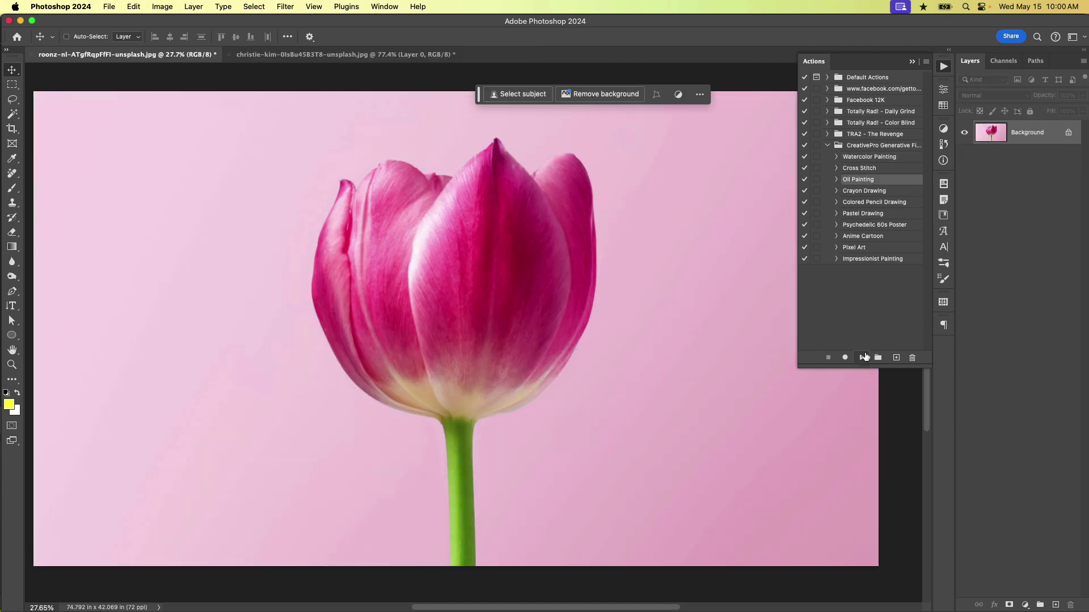
pyautogui.click(862, 358)
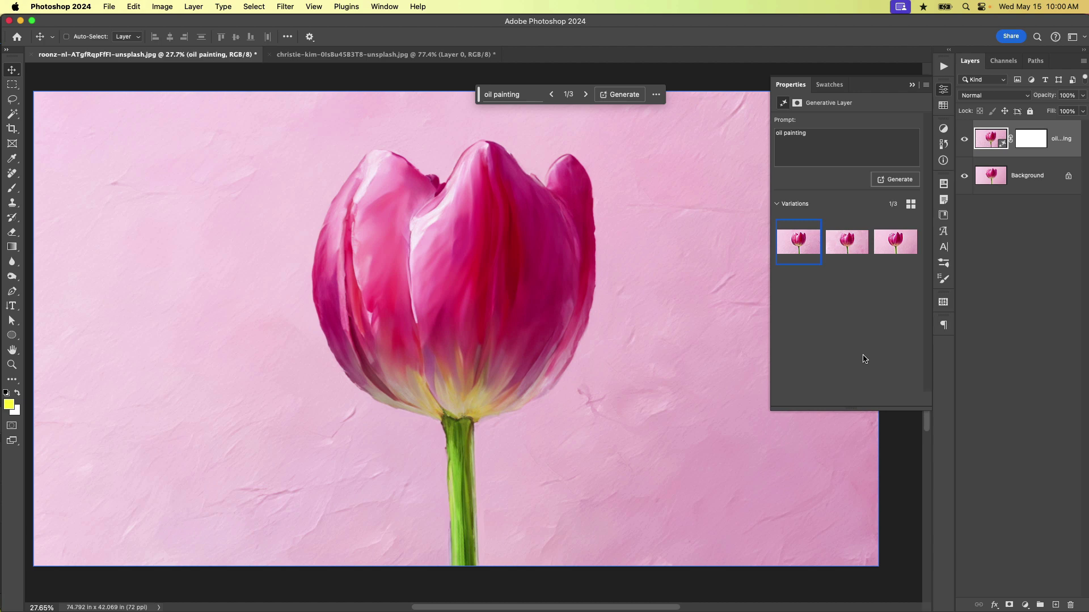
pyautogui.click(842, 246)
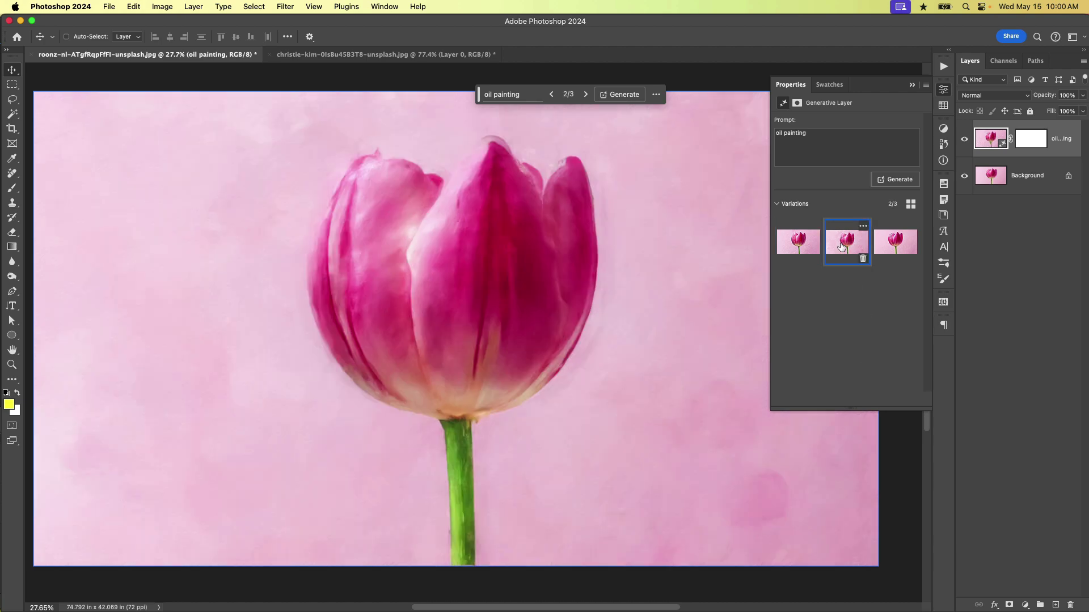
pyautogui.click(811, 249)
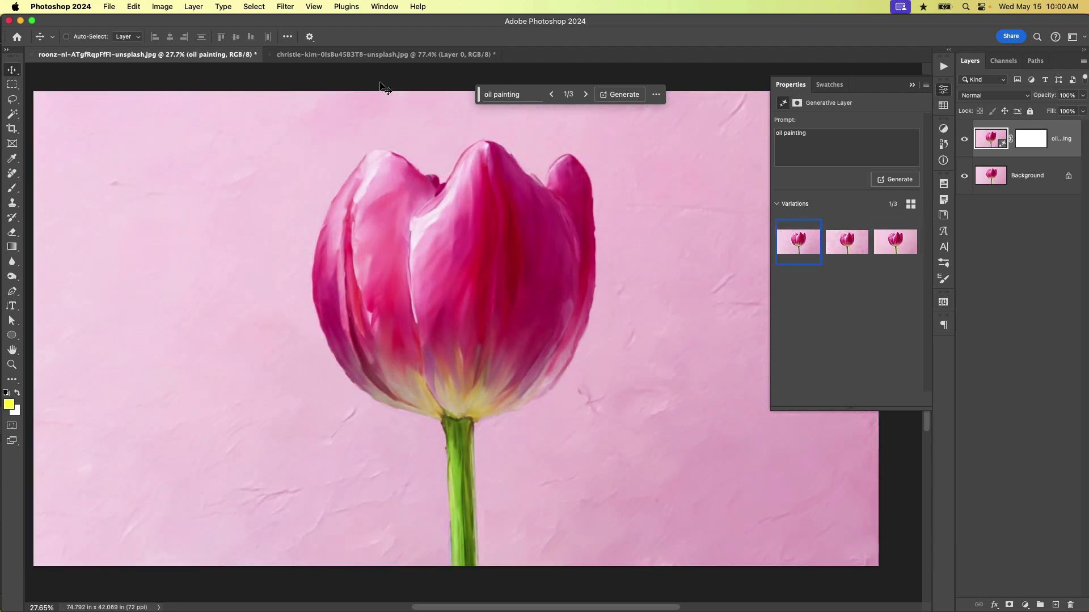
pyautogui.click(386, 55)
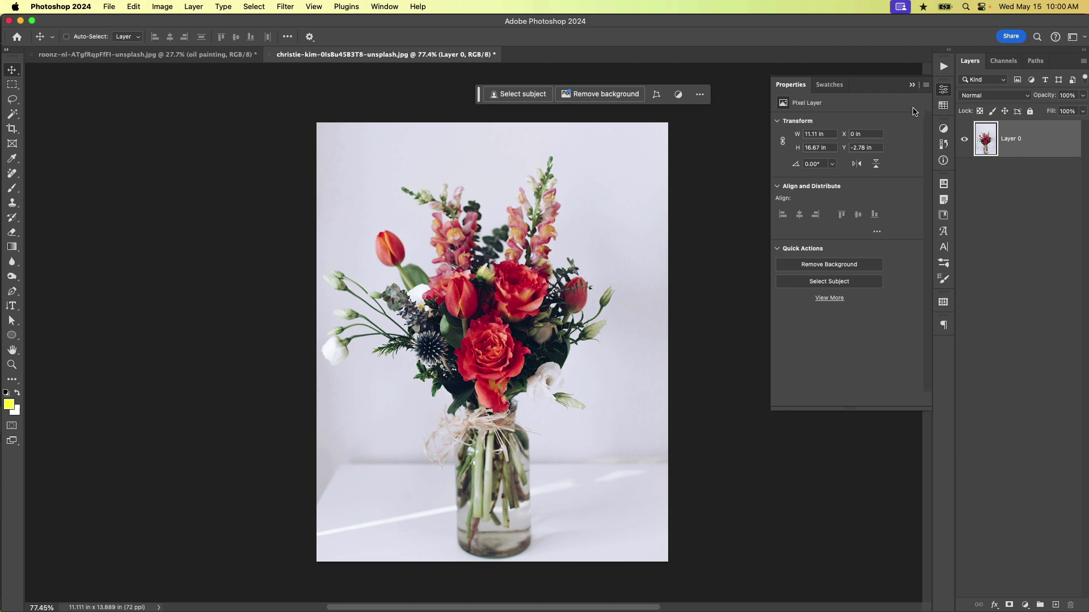
# - Run the Impressionist Painting action on the bouquet and settle on its second variation
pyautogui.click(943, 67)
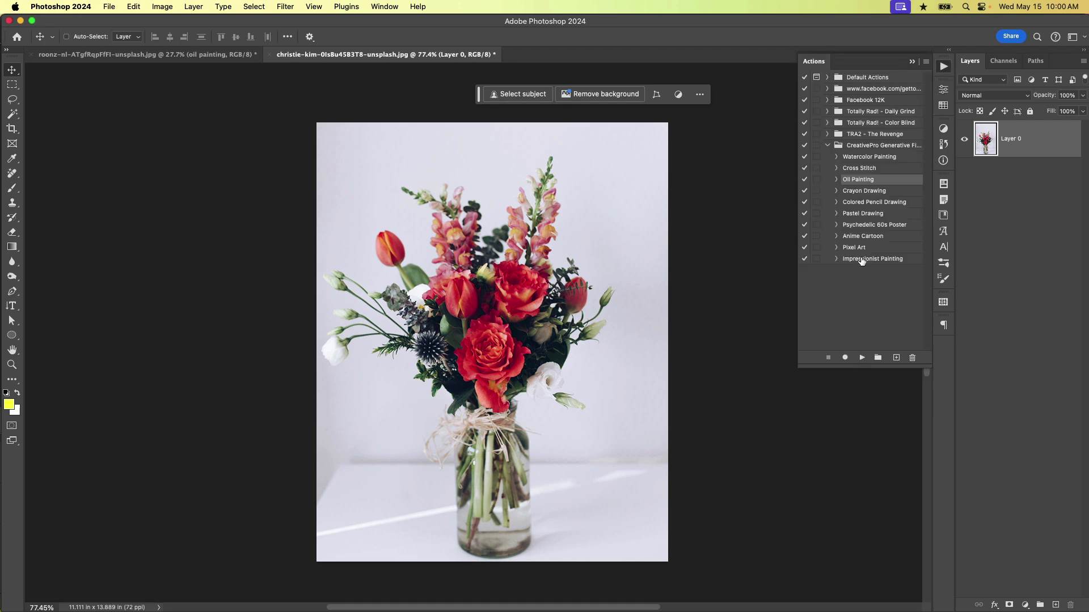
pyautogui.click(861, 259)
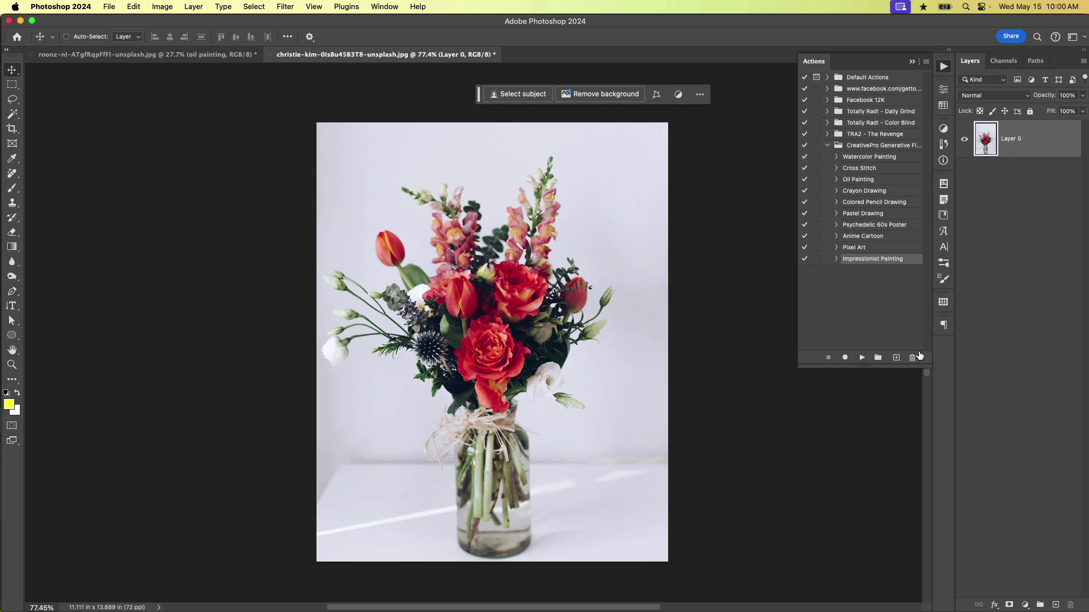
pyautogui.click(862, 358)
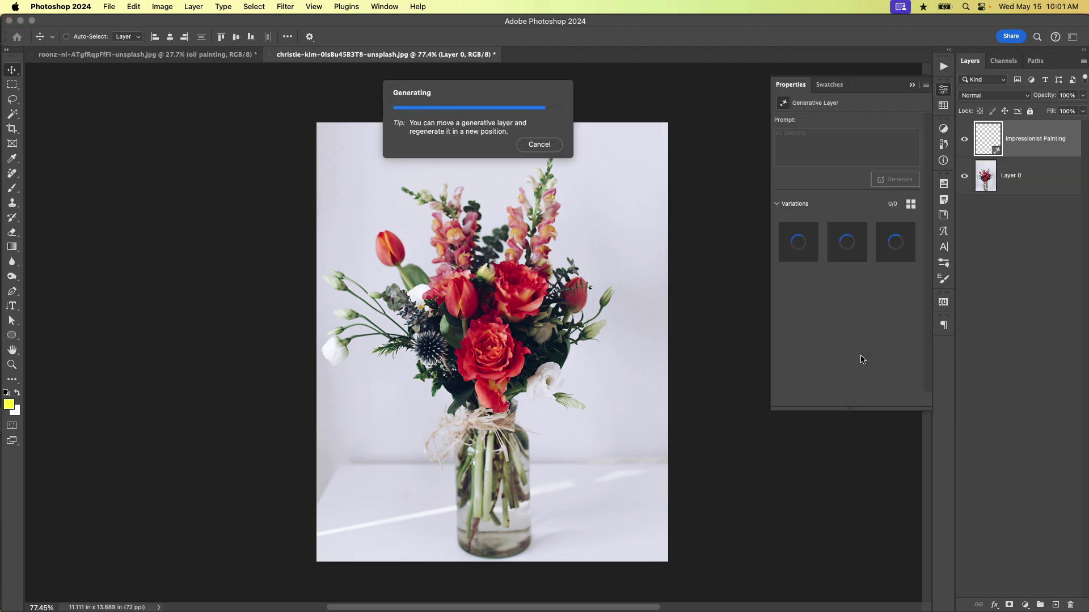
pyautogui.click(895, 242)
pyautogui.click(842, 256)
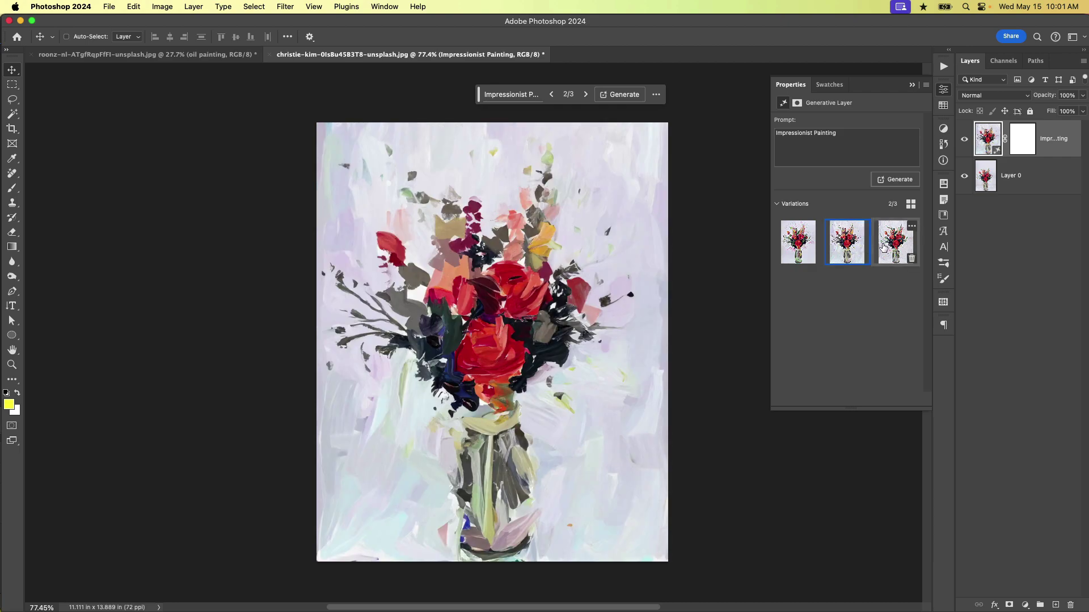
pyautogui.click(797, 249)
pyautogui.click(888, 243)
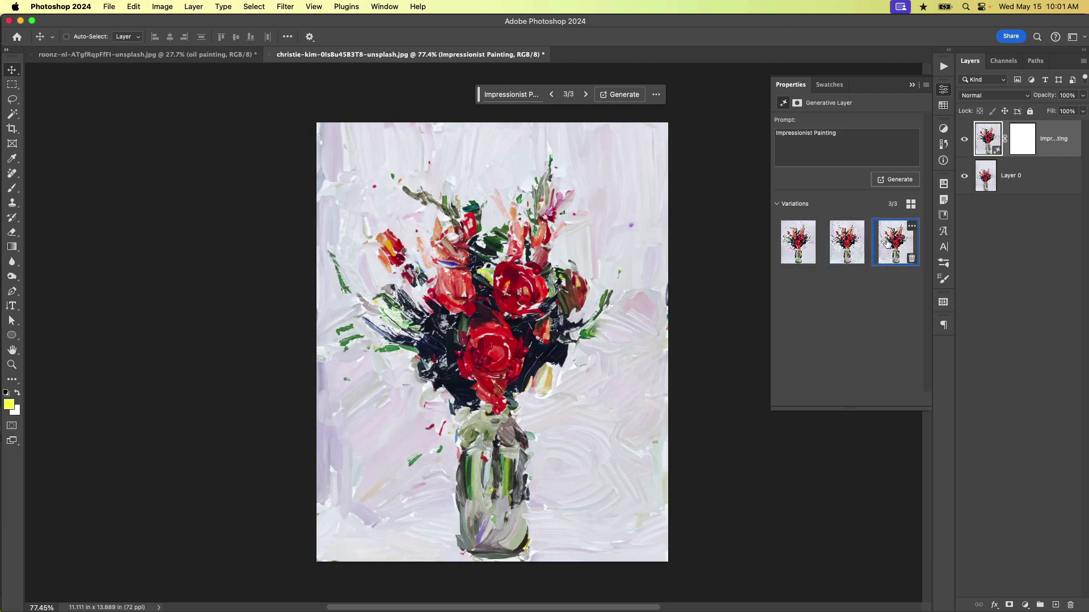
pyautogui.click(852, 248)
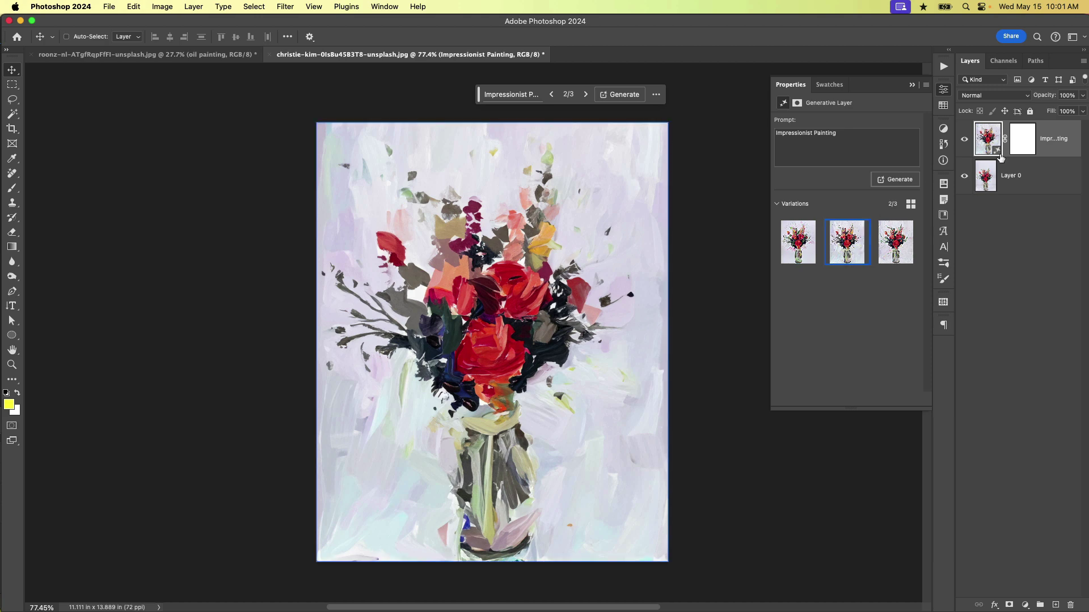
# - Delete the first Impressionist Painting layer to restore the original bouquet photo
pyautogui.hotkey('alt', 'F9')
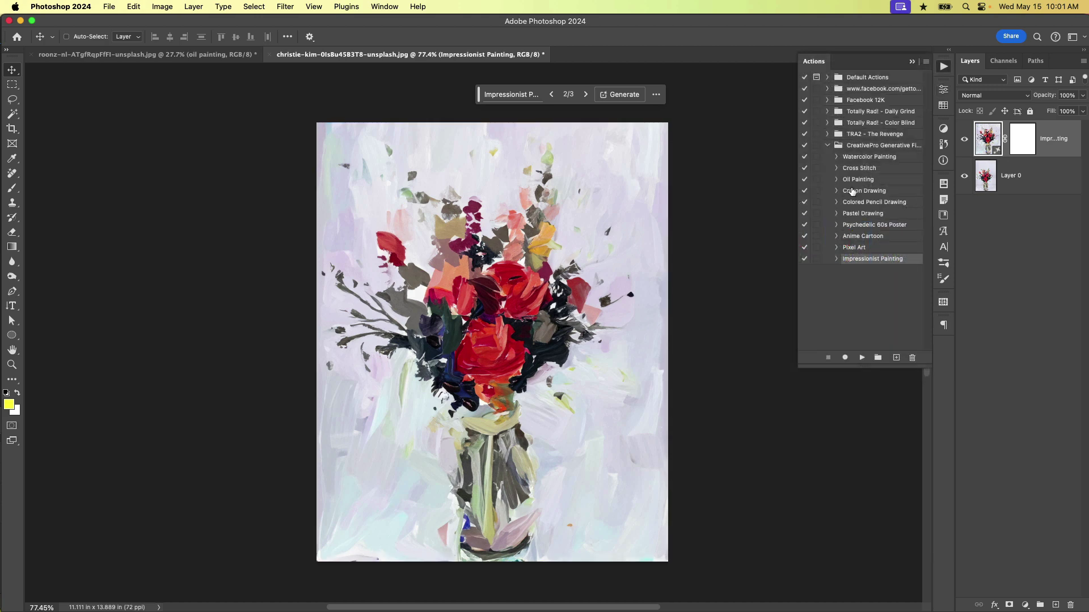
pyautogui.click(837, 259)
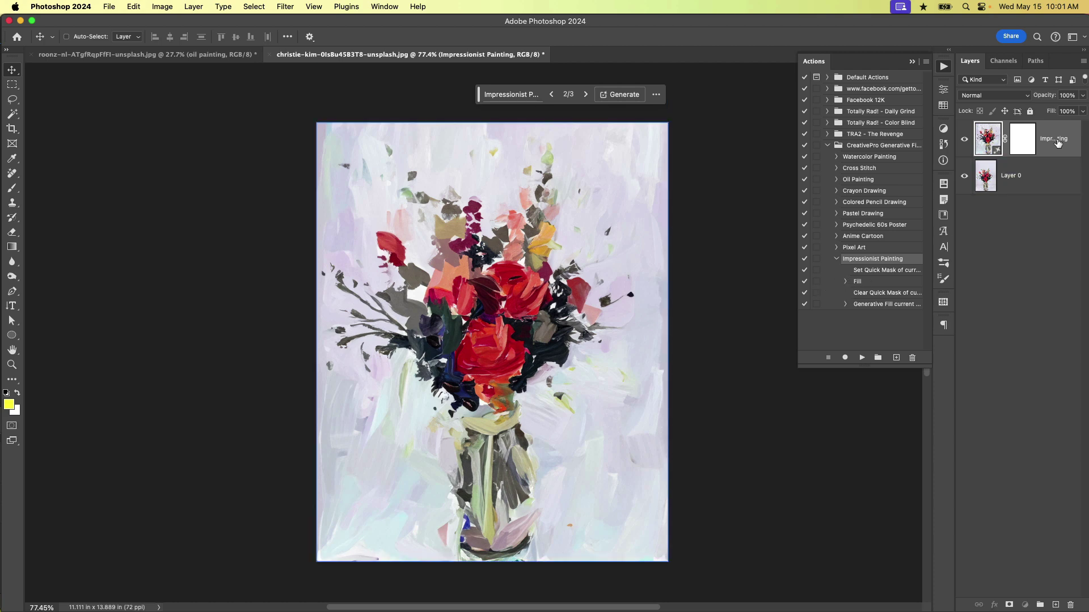
pyautogui.press('Delete')
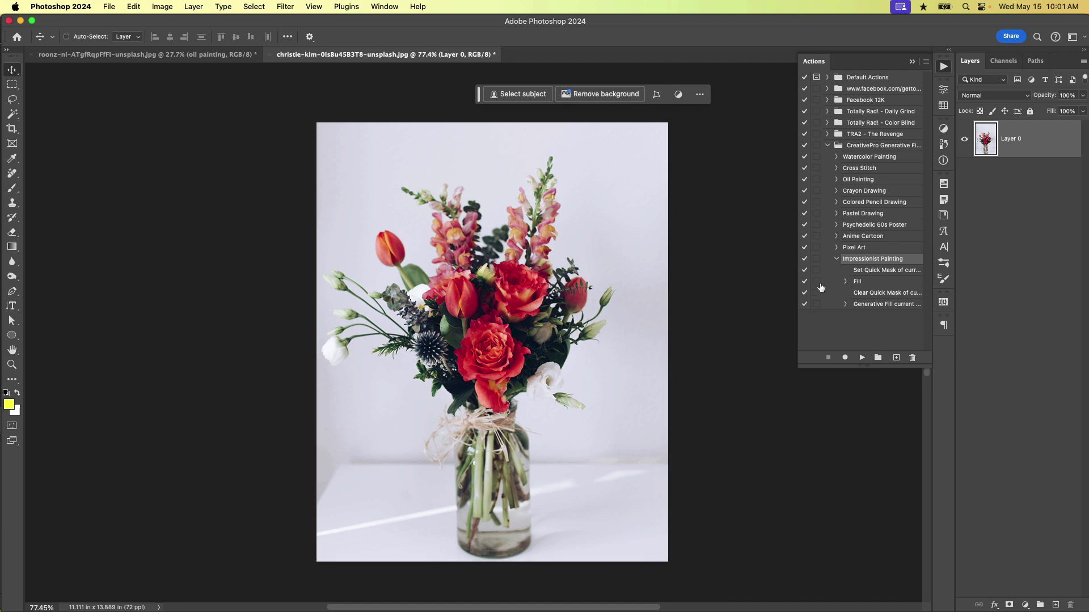
# - Rerun Impressionist Painting with the Fill step paused and set to 75% opacity
pyautogui.click(817, 282)
pyautogui.click(860, 359)
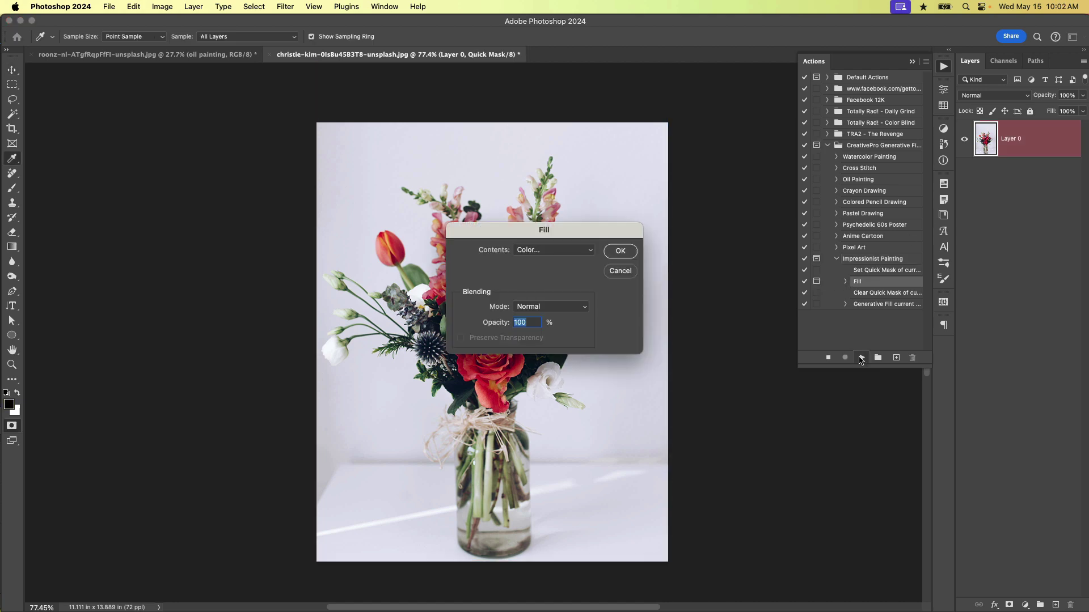
pyautogui.write('75')
pyautogui.click(621, 252)
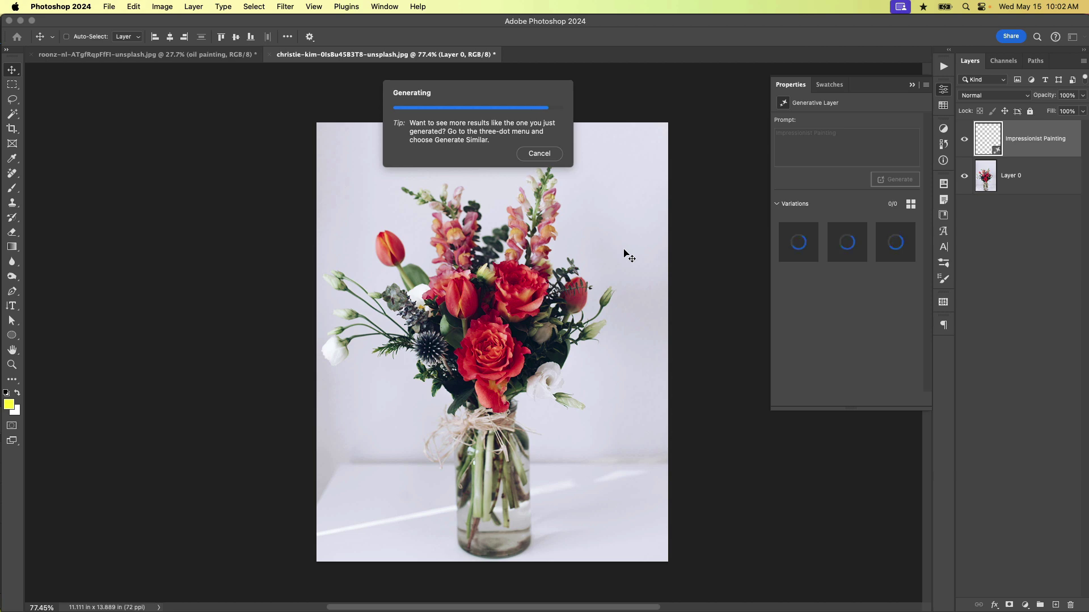
# - Compare the second and third new impressionist variations, then return to the first
pyautogui.click(851, 244)
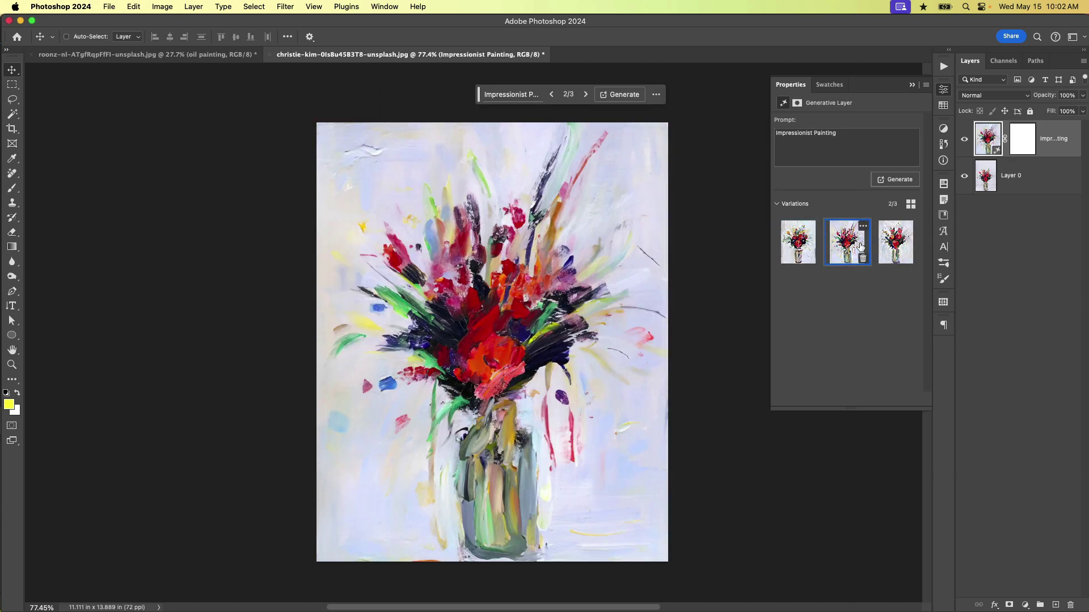
pyautogui.click(901, 251)
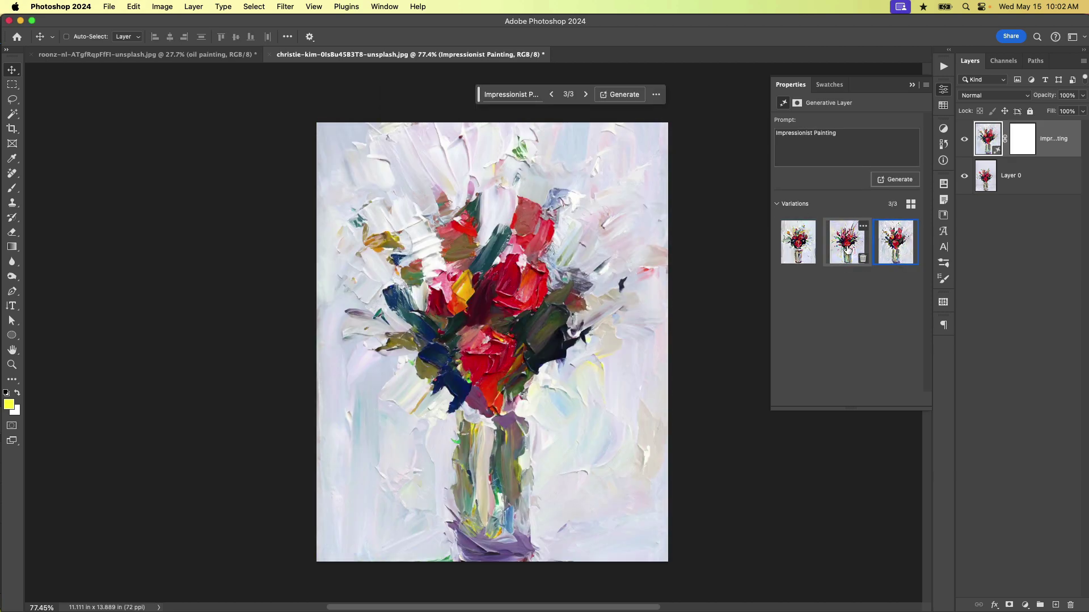
pyautogui.click(805, 255)
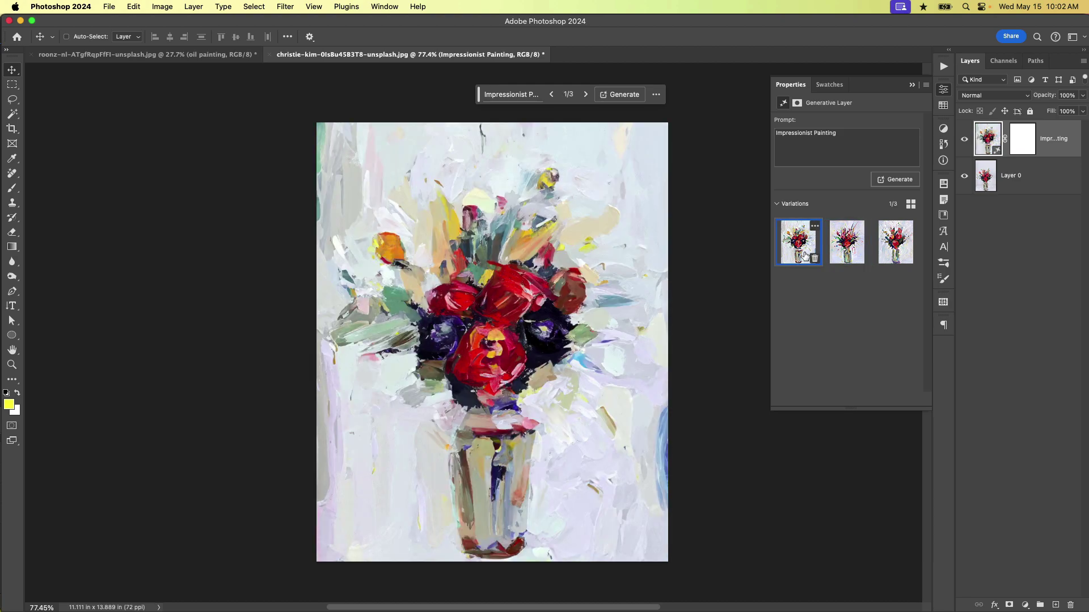